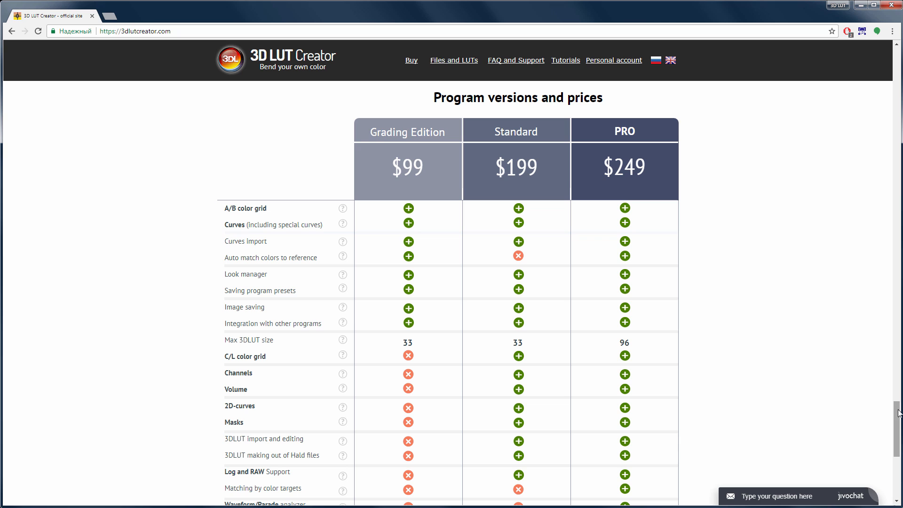
left_click_drag(898, 413, 900, 425)
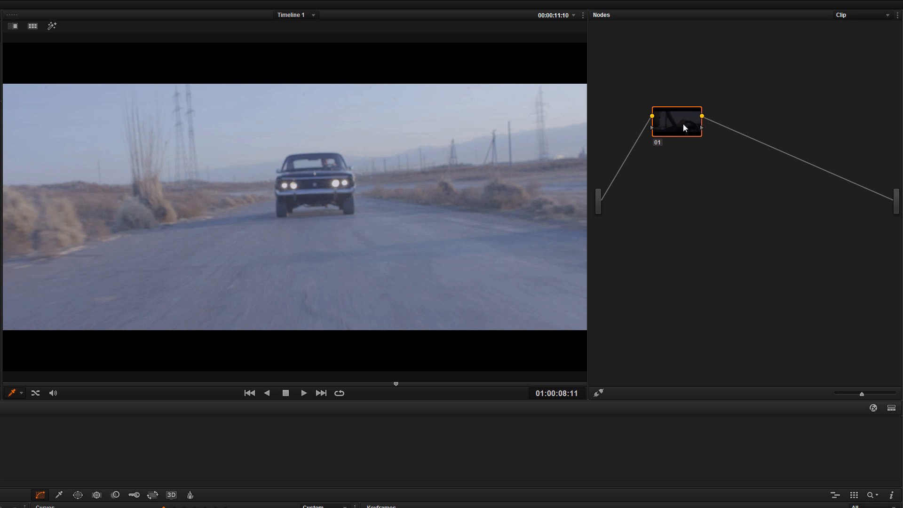
Step: In DaVinci Resolve, apply a 3D LUT to node 01 and play back the car clip
right_click(683, 124)
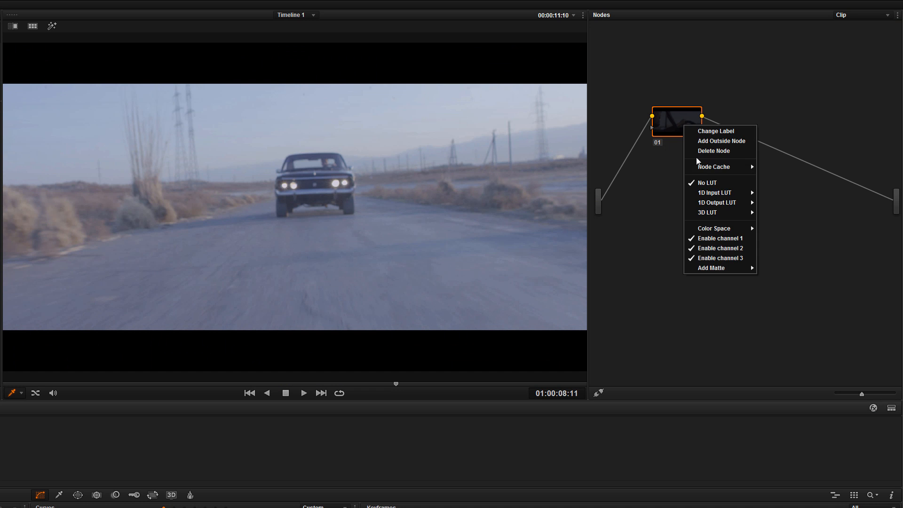
mouse_move(743, 213)
mouse_move(779, 343)
left_click(842, 342)
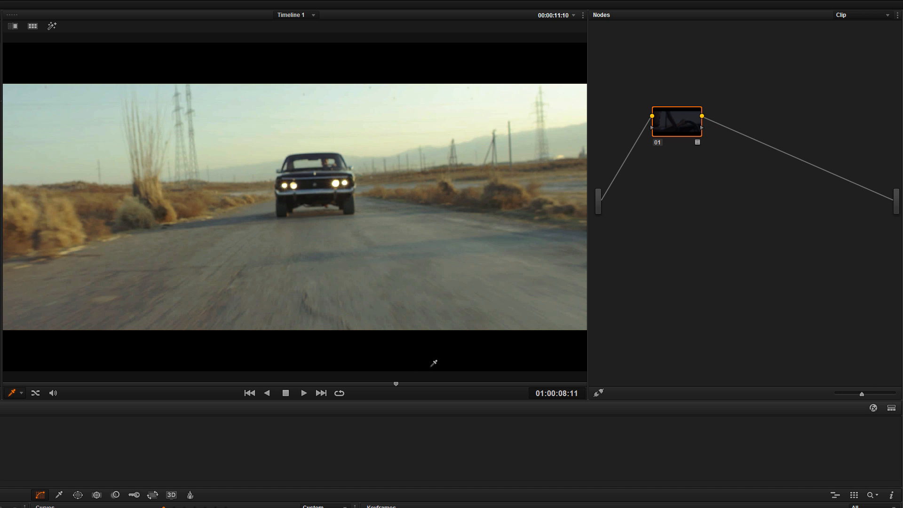
left_click(304, 394)
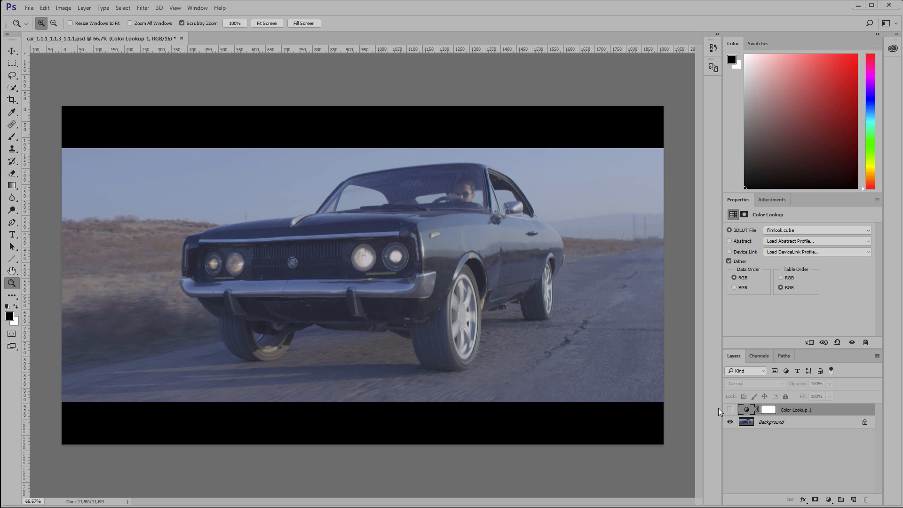
Step: In Photoshop, show the Color Lookup 1 layer and cycle through its 3DLUT files, starting from ColorShaping-Dark greens.3dl
left_click(729, 410)
left_click(771, 229)
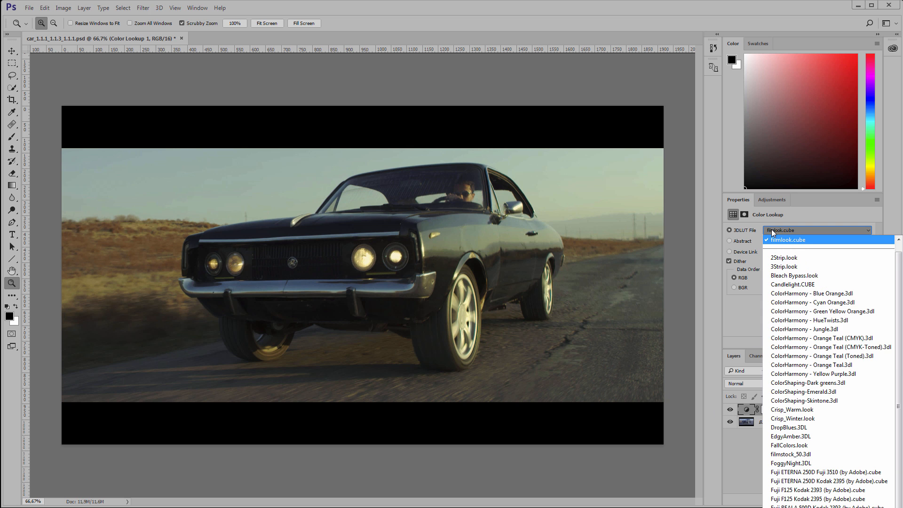
left_click(803, 384)
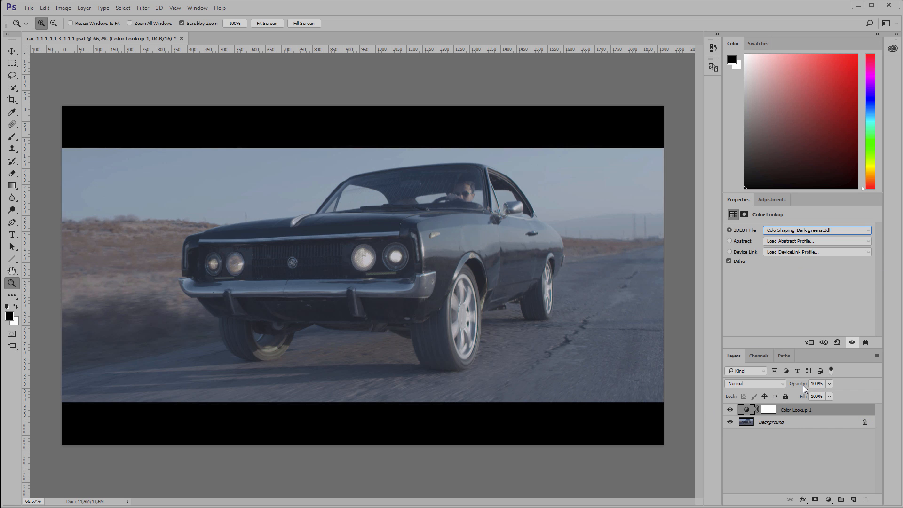
key("Down")
key("Down")
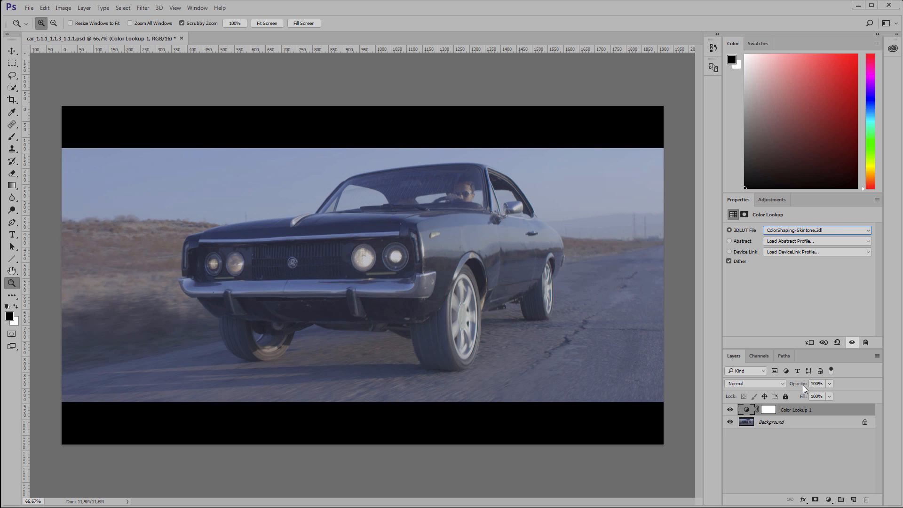
key("Down")
key("Down")
key("Down")
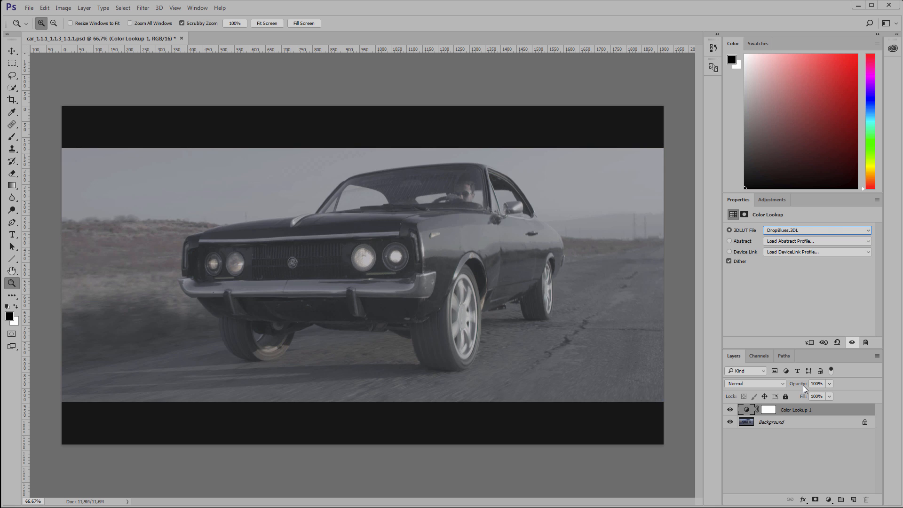
key("Down")
key("Down")
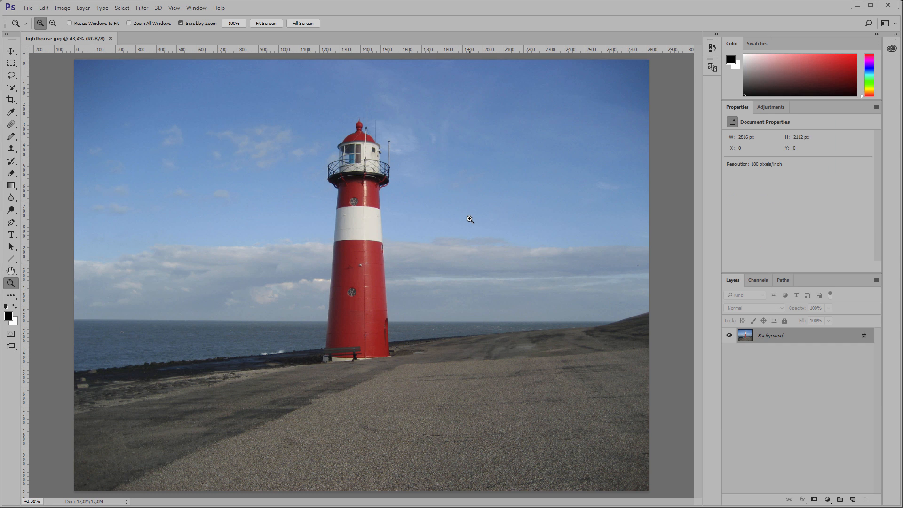
Step: Import the Photoshop image into 3D LUT Creator and bend the A/B grid to shift reds to orange and blues to muted teal
key("alt+Tab")
left_click(81, 494)
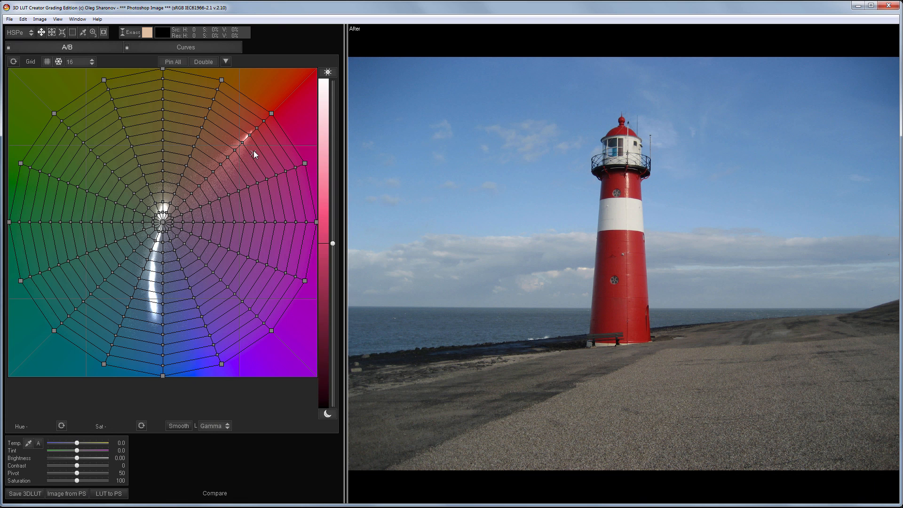
left_click_drag(271, 113, 228, 78)
left_click_drag(305, 163, 241, 78)
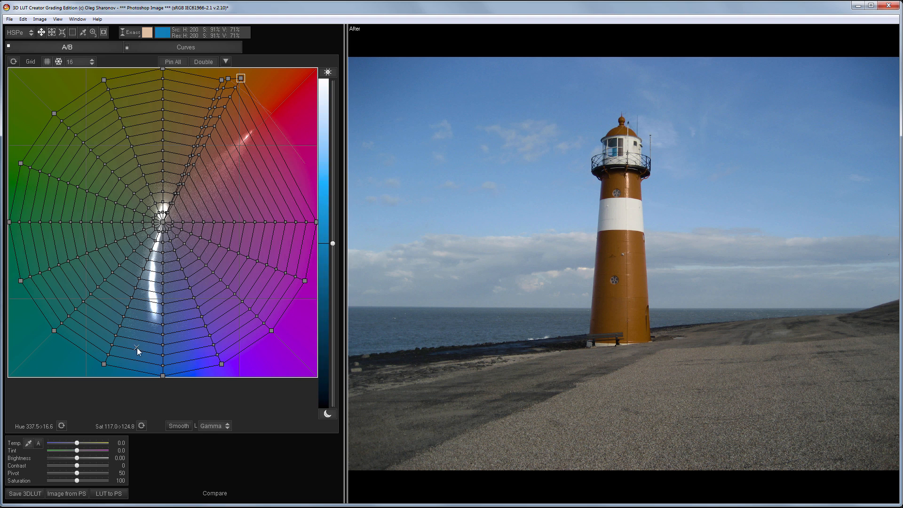
left_click_drag(104, 364, 114, 304)
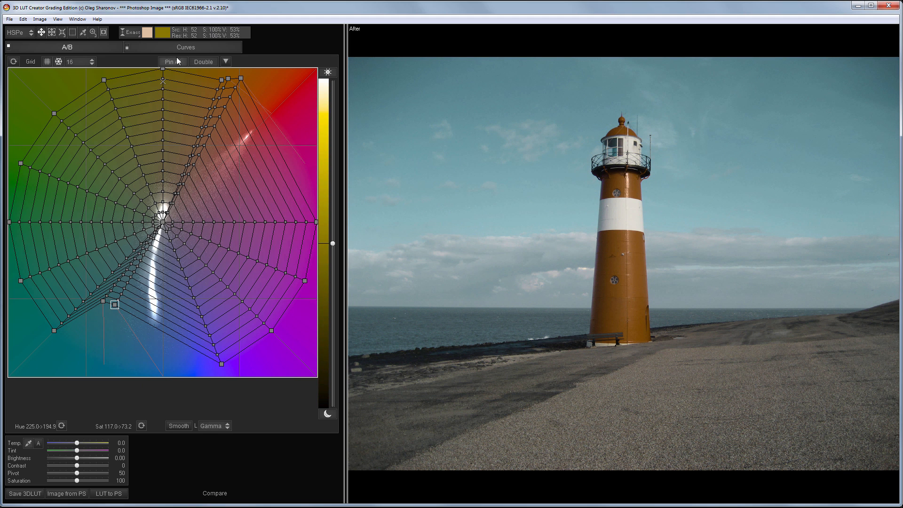
Step: Tilt the Luma/Sat curve by lowering its highlight end and slightly raising its shadow end
left_click(183, 46)
left_click(159, 62)
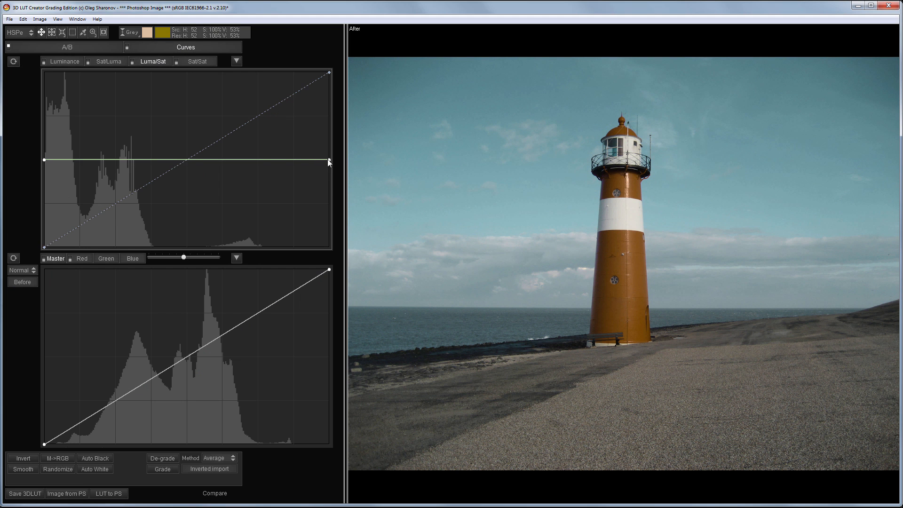
left_click_drag(328, 159, 329, 194)
left_click_drag(44, 159, 44, 146)
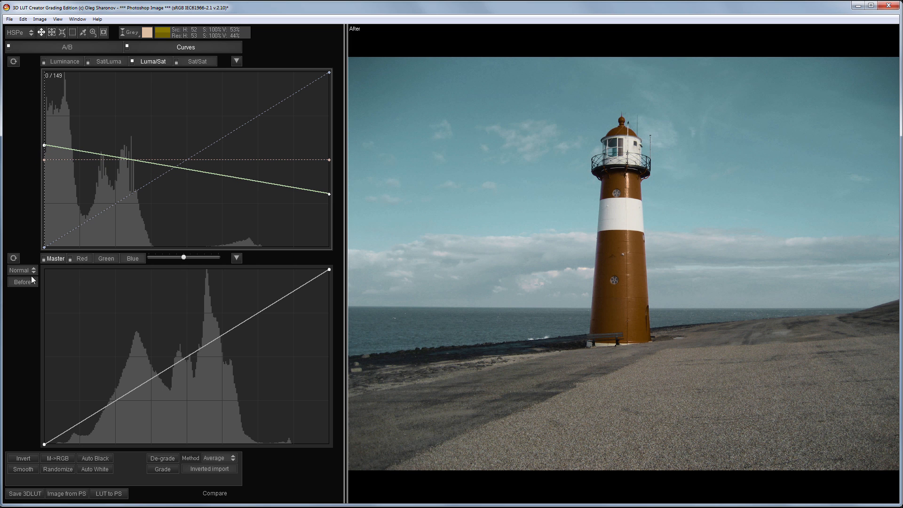
Step: Send the LUT to Photoshop and toggle the 3DLutCreator layer's visibility to compare the image before and after
left_click(107, 494)
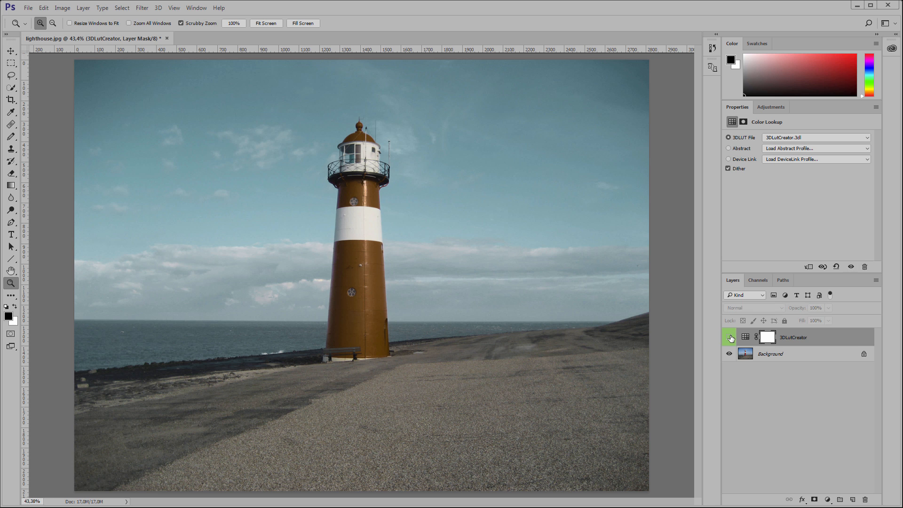
left_click(729, 337)
left_click(729, 337)
Step: Set the 3DLutCreator layer's blend mode to Color and reduce its opacity to 66%
left_click(751, 308)
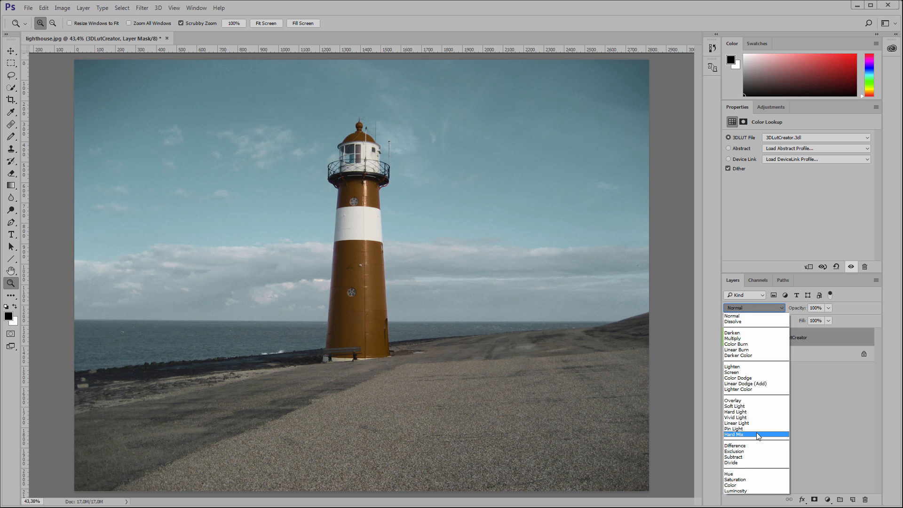
left_click(748, 481)
left_click(827, 308)
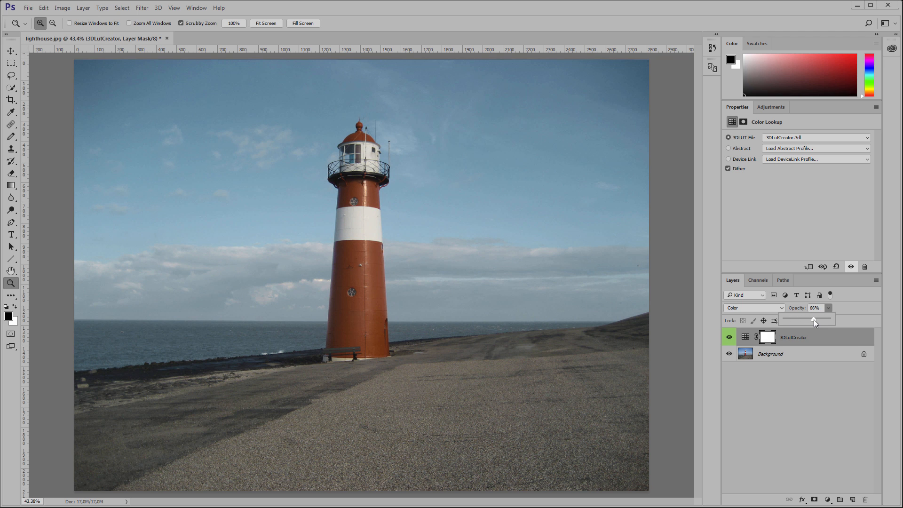
Step: On the Background layer, lasso and fill the two round details on the lighthouse's red bands, and clear the selection
left_click(801, 357)
left_click(11, 75)
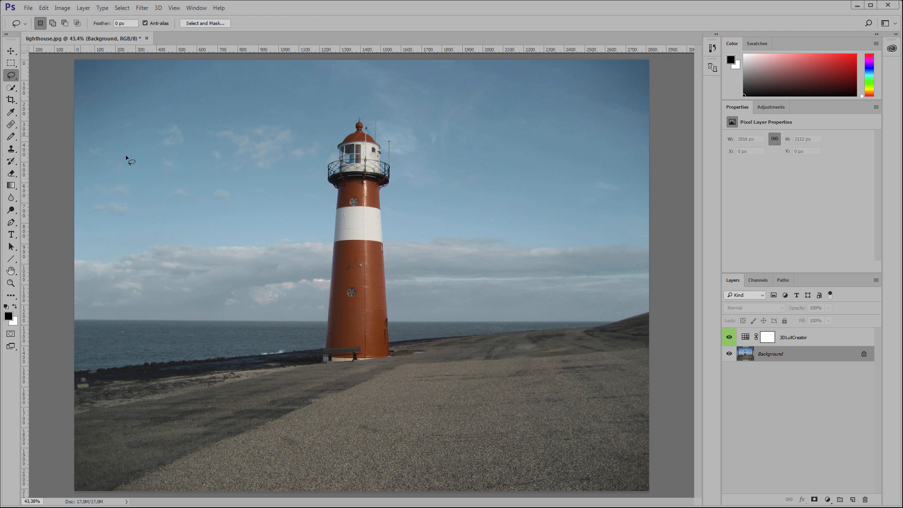
mouse_move(349, 283)
left_mouse_down()
mouse_move(352, 303)
mouse_move(352, 287)
left_mouse_up()
right_click(351, 288)
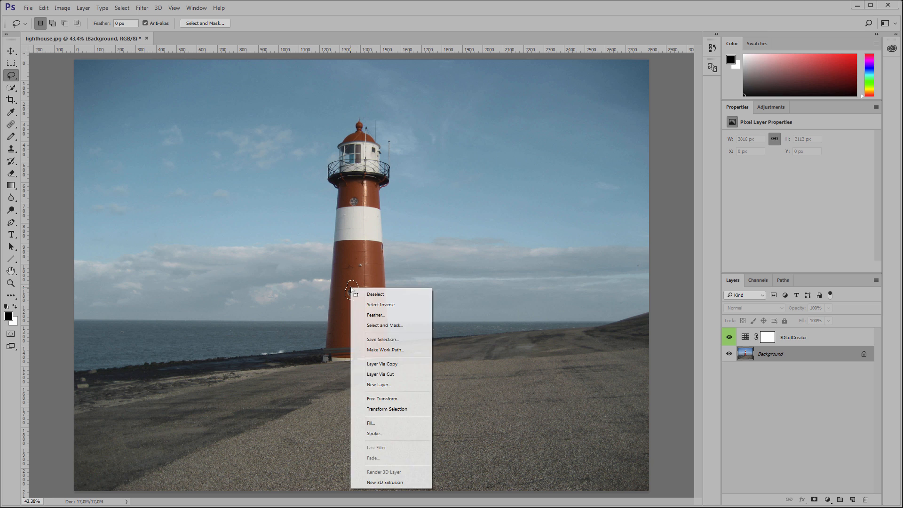
left_click(396, 422)
left_click(346, 201)
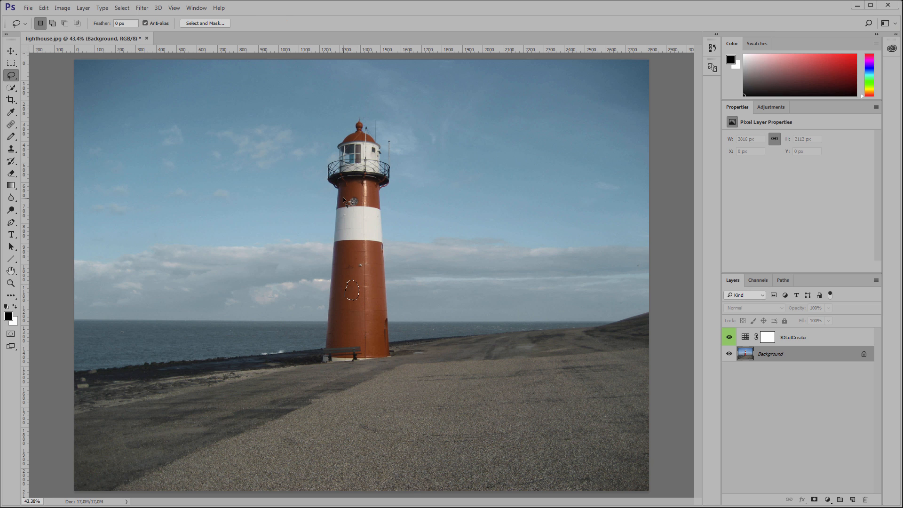
key("ctrl+d")
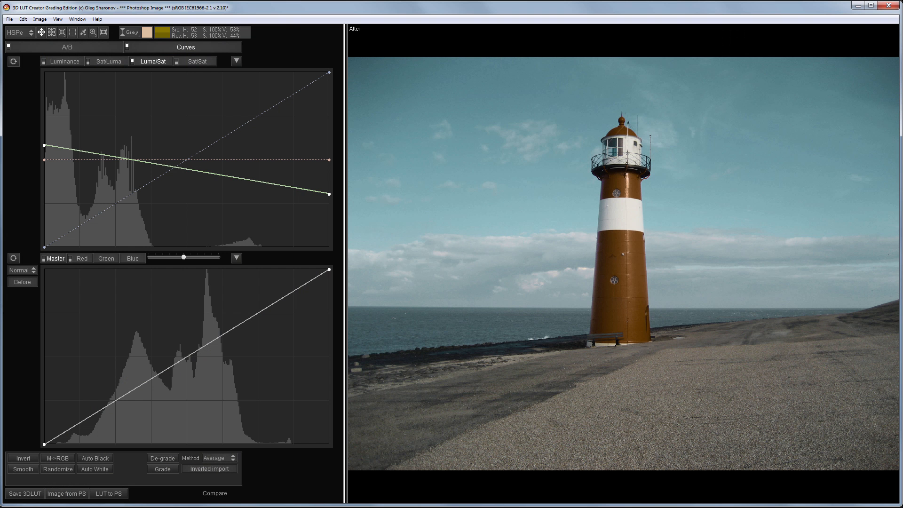
Step: Randomize the RGB curves in 3D LUT Creator and send the updated LUT to Photoshop
left_click(58, 468)
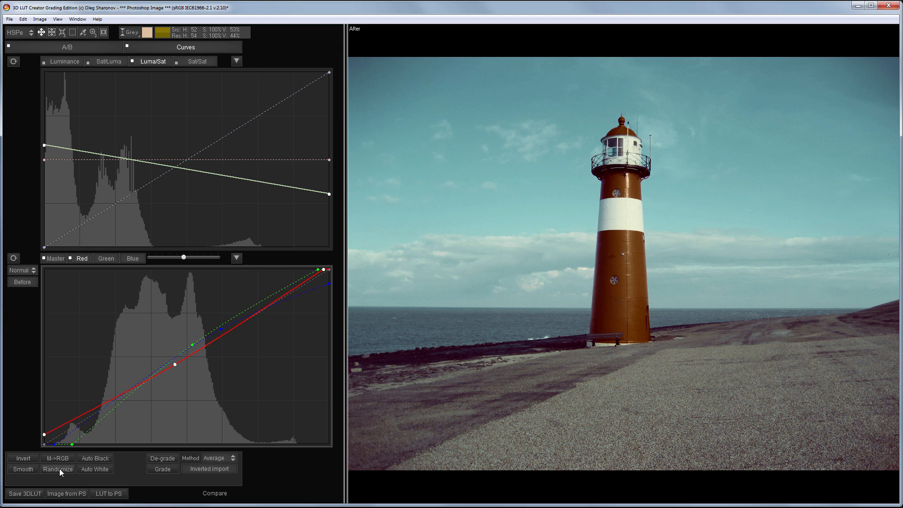
left_click(109, 493)
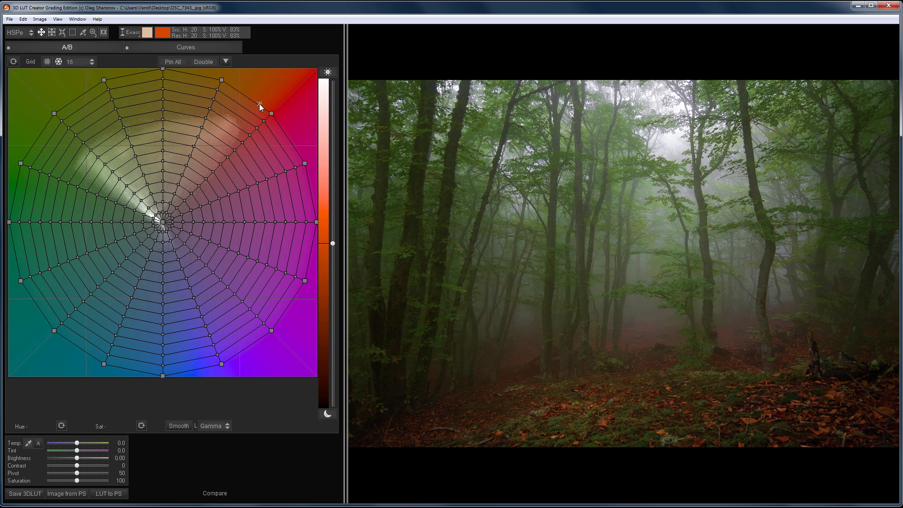
Step: Move the forest image's outer orange, yellow and yellow-green A/B grid points toward red and orange to redden the fallen leaves
left_click_drag(222, 79, 260, 103)
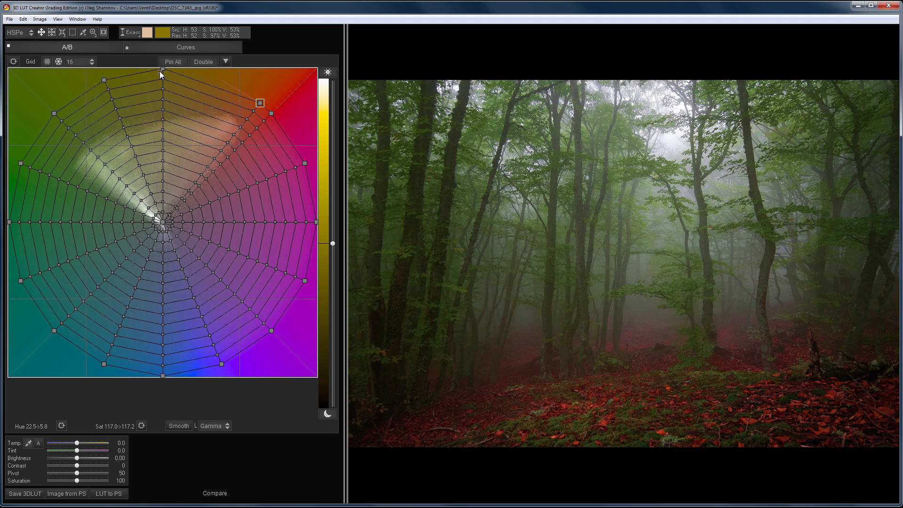
left_click_drag(161, 69, 254, 99)
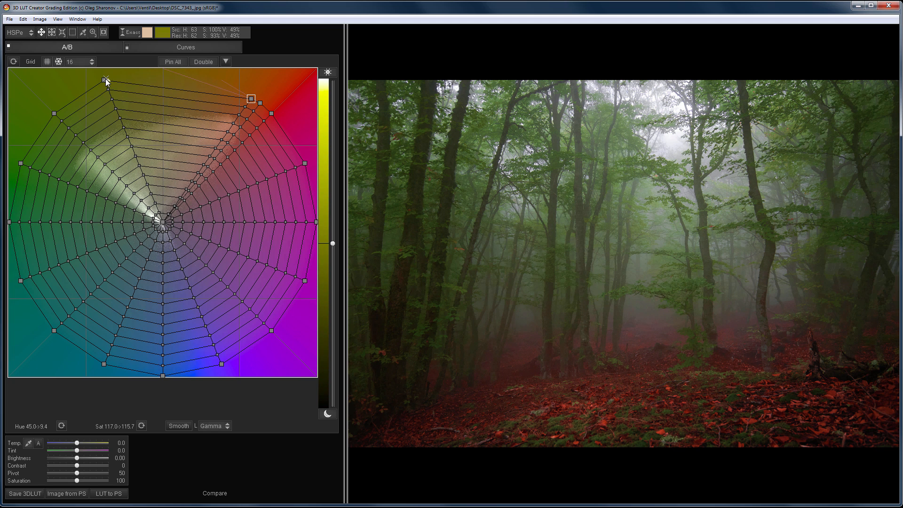
left_click_drag(104, 80, 221, 83)
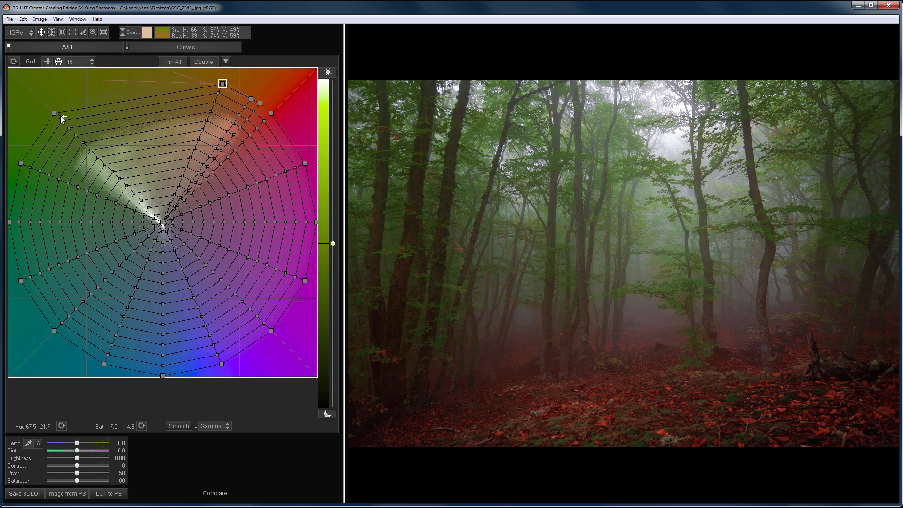
Step: Pull the outer green A/B grid points toward orange for autumn foliage, and shift the grid's centre point slightly toward blue
left_click_drag(72, 112, 204, 84)
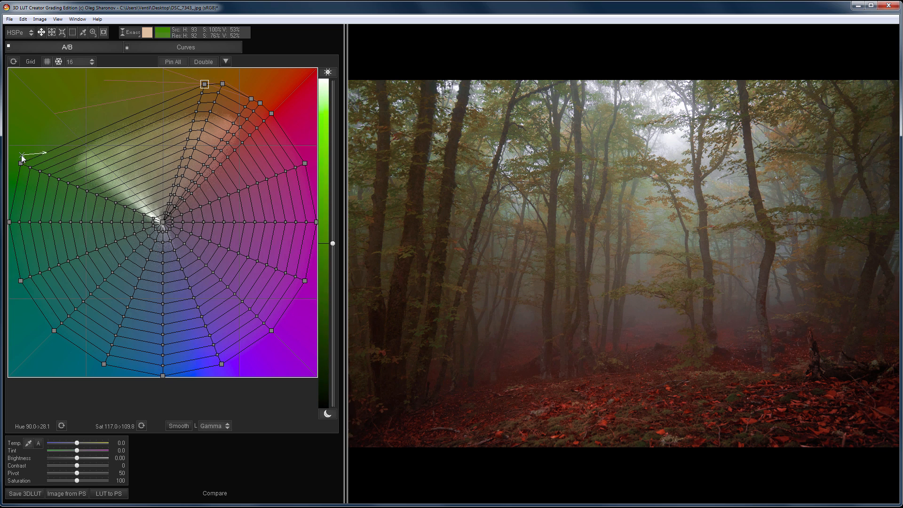
left_click_drag(21, 164, 191, 85)
left_click_drag(10, 224, 119, 168)
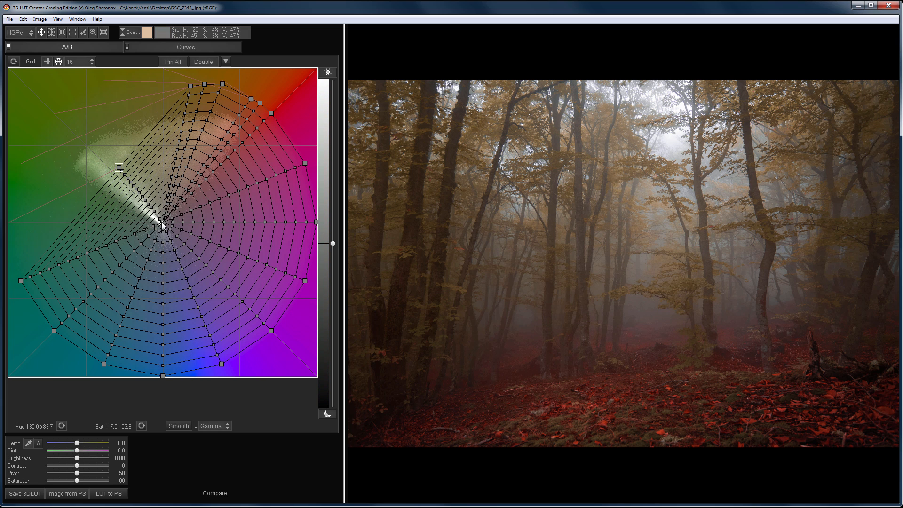
left_click_drag(162, 221, 163, 240)
key("space")
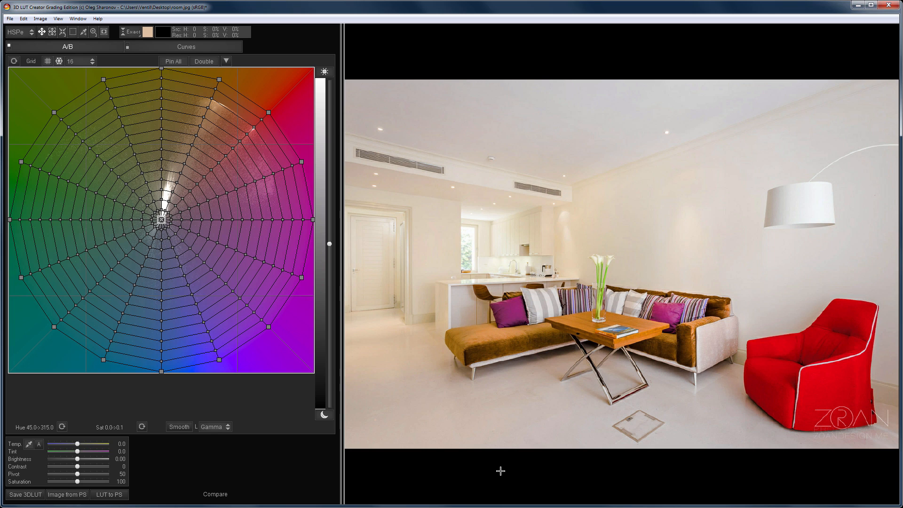
Step: Try to neutralize the room's warm cast by sampling the white balance from the wall
left_click(29, 444)
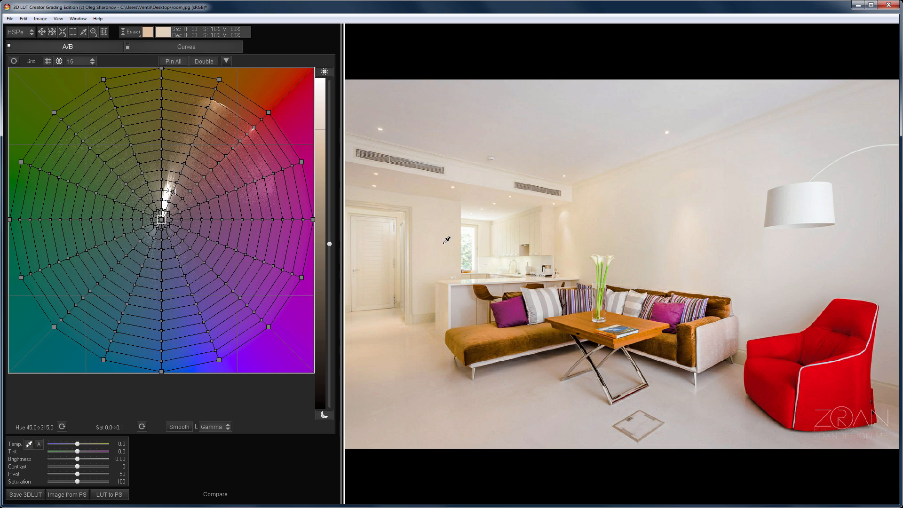
left_click(444, 242)
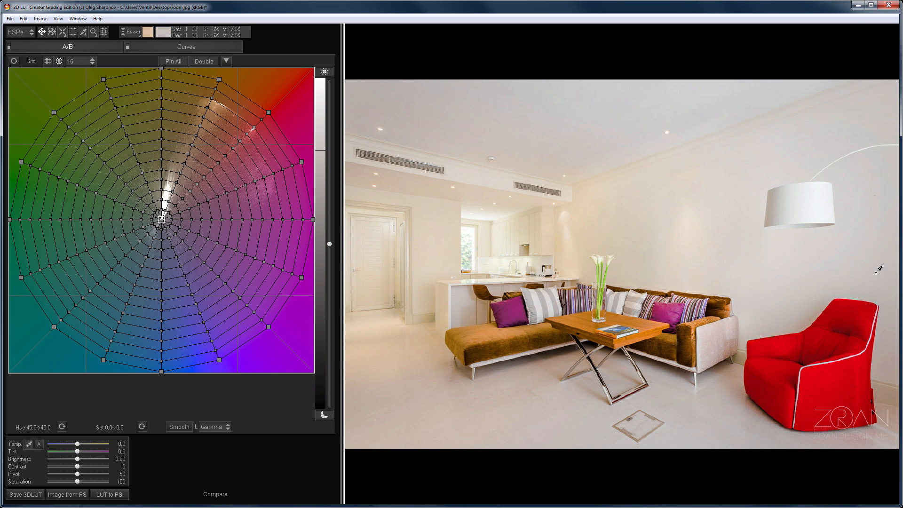
Step: Reshape the warm, low-saturation A/B grid points to neutralize the room's walls and floor while keeping the furniture colored
left_click(163, 150)
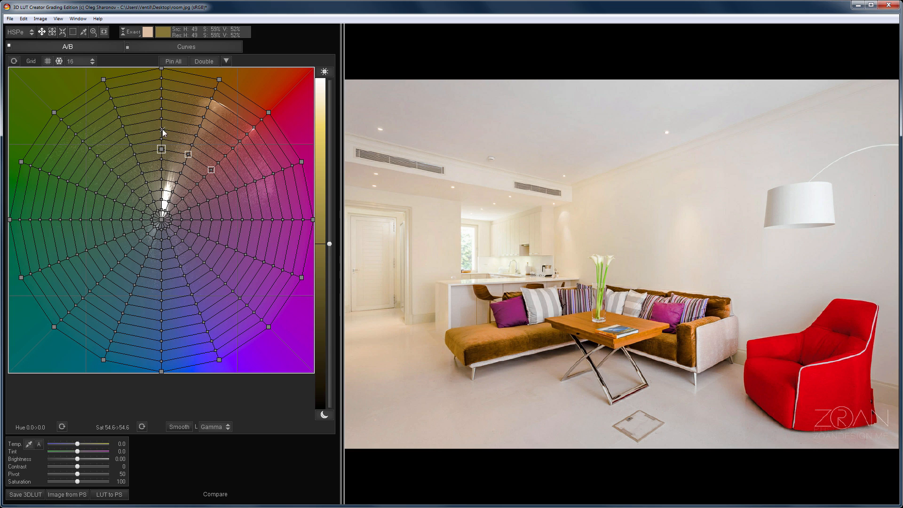
left_click_drag(161, 149, 168, 166)
double_click(164, 162)
double_click(183, 166)
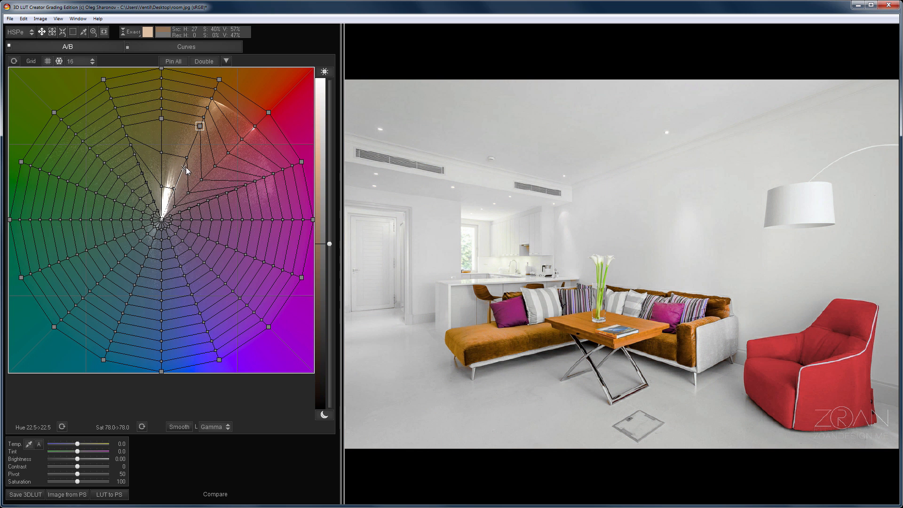
double_click(201, 179)
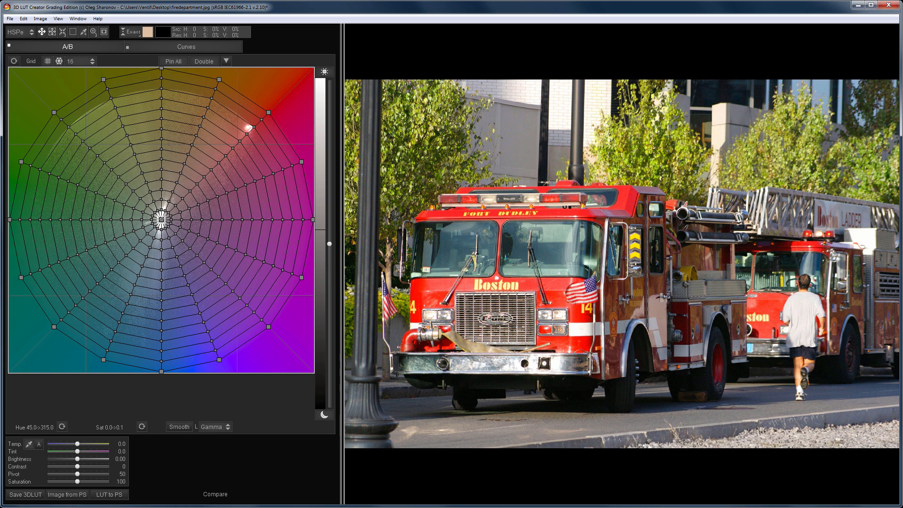
Step: Collapse every outer A/B grid point except red to zero saturation on the fire truck image, and shift the red point toward magenta
left_click(220, 79)
key("Left")
key("Left")
key("Left")
key("Left")
key("Left")
key("Left")
key("Left")
key("Left")
key("Left")
key("Left")
key("Left")
key("Left")
key("Left")
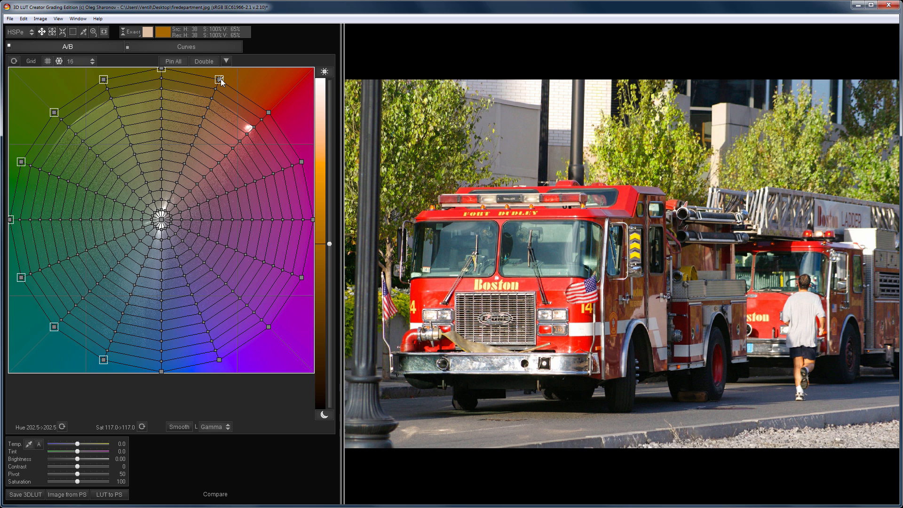
left_click_drag(120, 427, 9, 427)
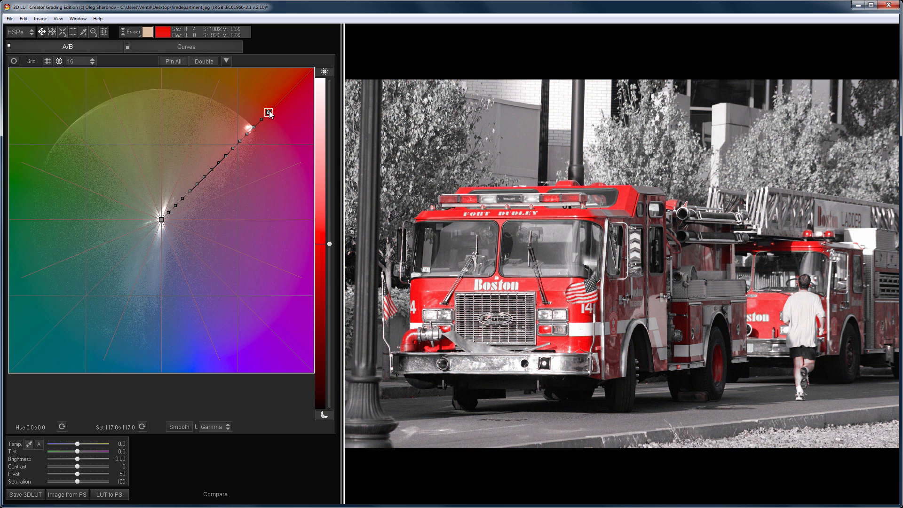
left_click_drag(269, 111, 275, 140)
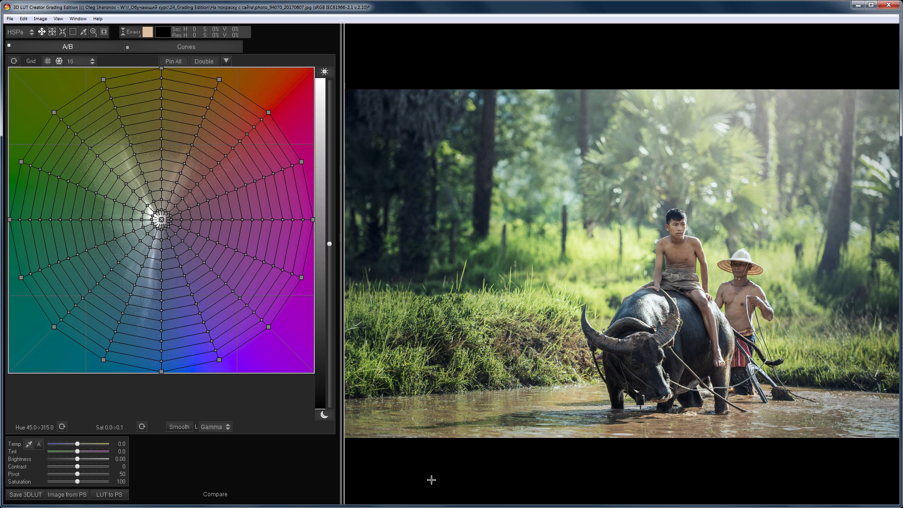
Step: Switch the grid's color model to CMYK and pull the low-saturation red, orange and yellow points outward on the buffalo image
left_click(27, 32)
left_click(28, 190)
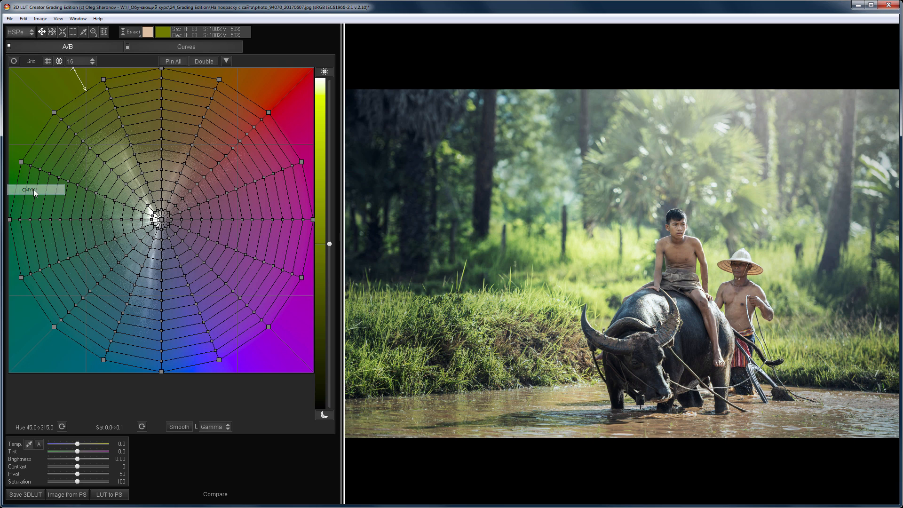
left_click_drag(177, 177, 187, 150)
left_click_drag(182, 194, 207, 165)
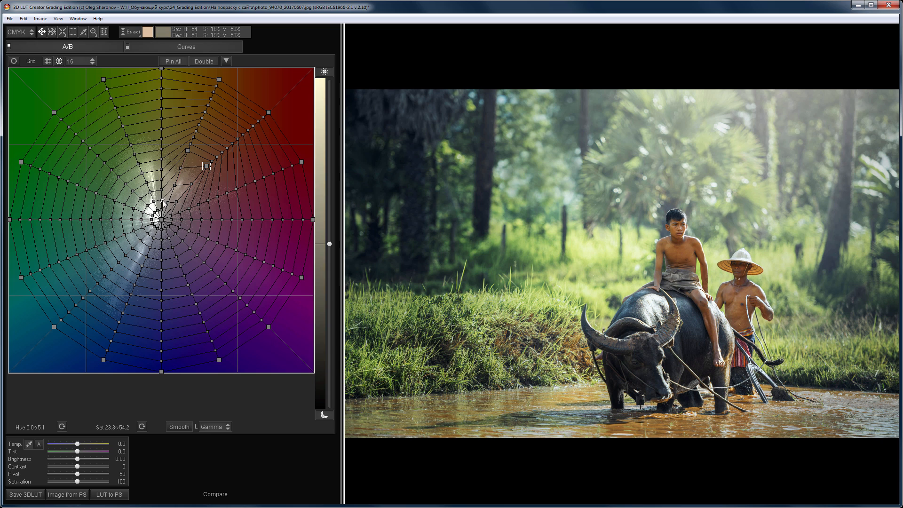
left_click_drag(162, 199, 162, 164)
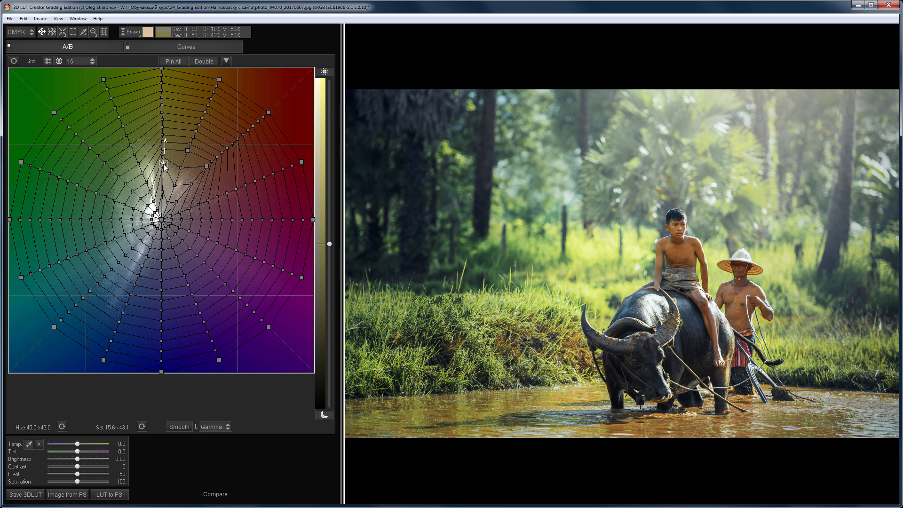
key("space")
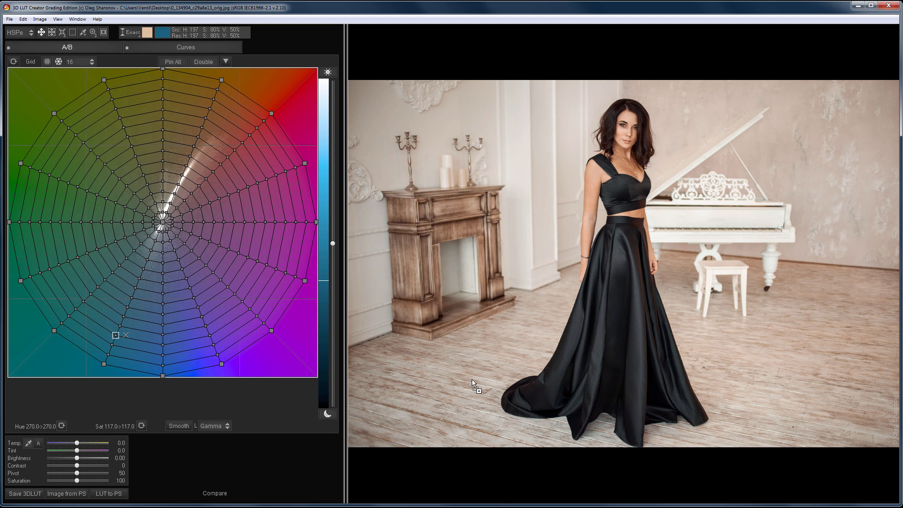
Step: Cool the room to a temperature of -20.4 and recolor the black dress dark green with the Color tool, limited to the darker tones
left_click_drag(77, 444, 70, 450)
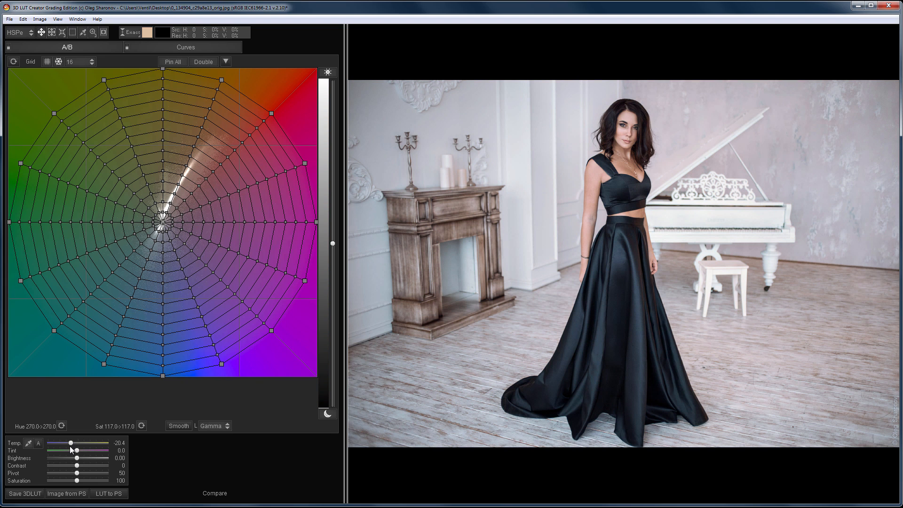
left_click(131, 32)
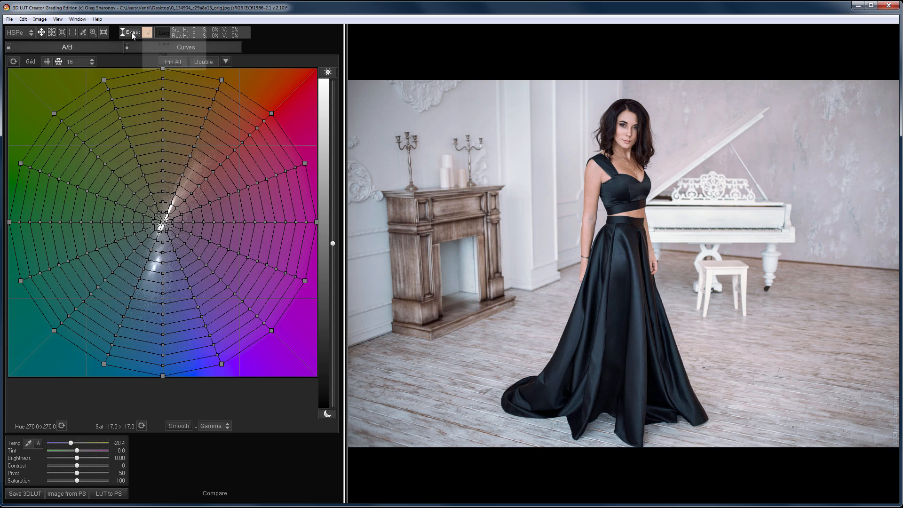
left_click(151, 43)
left_click(147, 33)
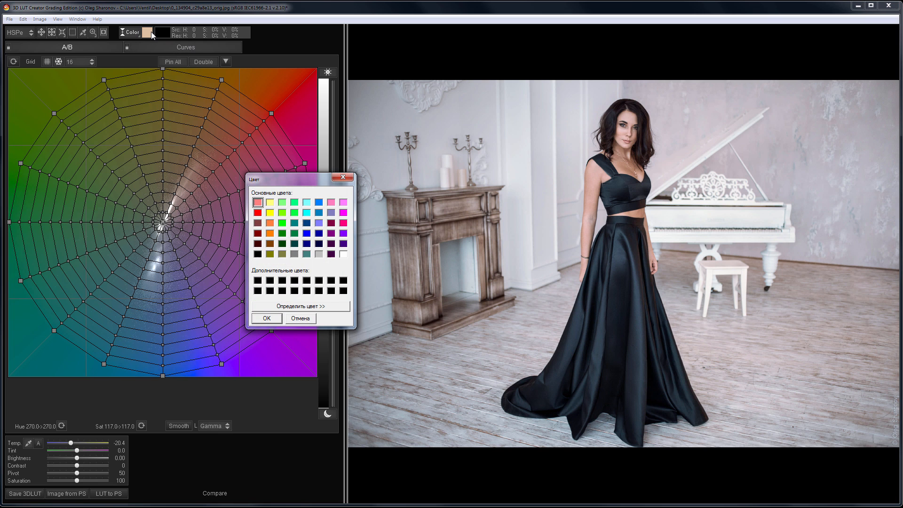
left_click(282, 233)
left_click(270, 318)
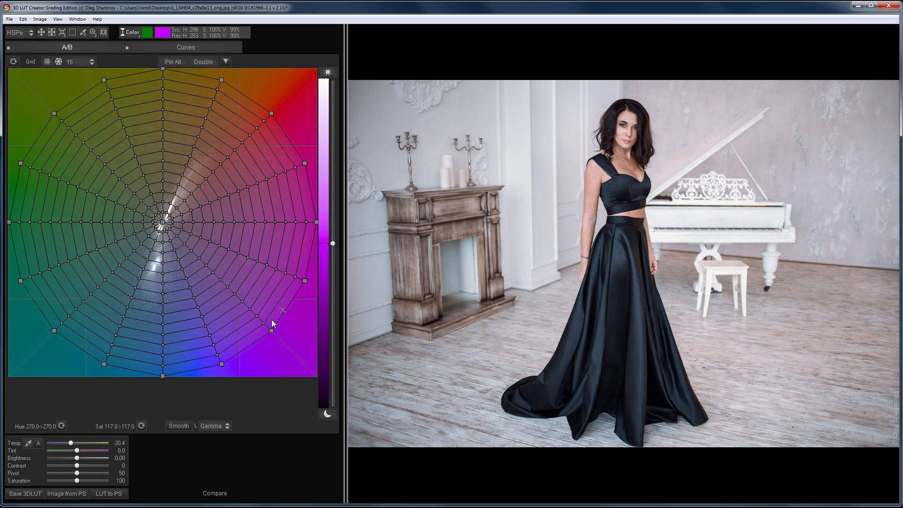
left_click(640, 370)
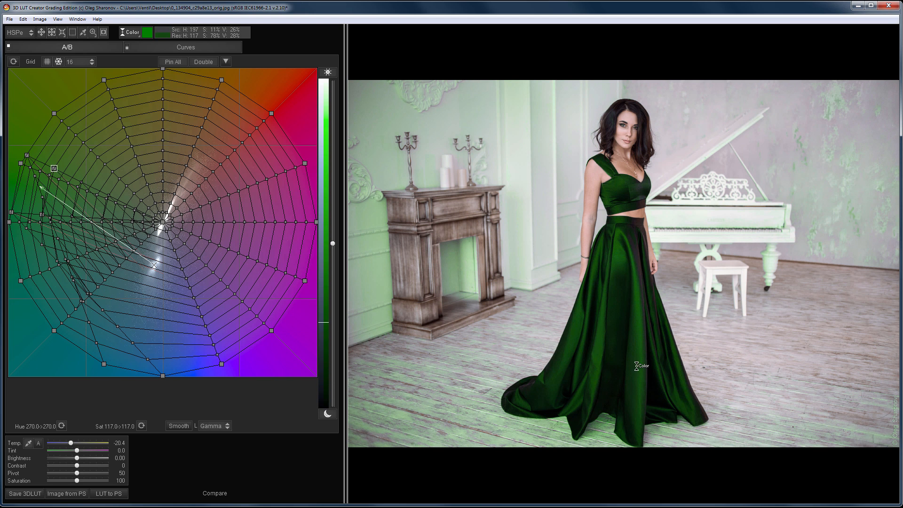
left_click(329, 73)
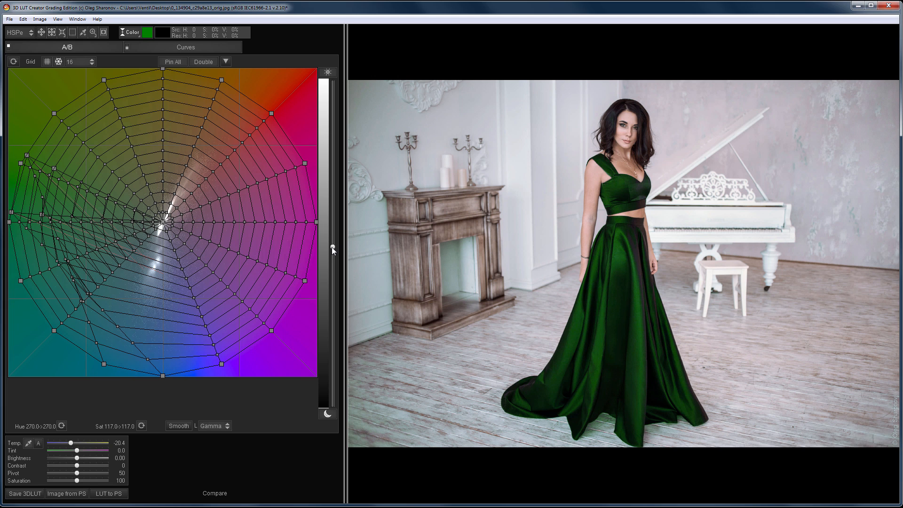
Step: Change the Color tool's target color to blue and apply it to the dress
left_click(148, 33)
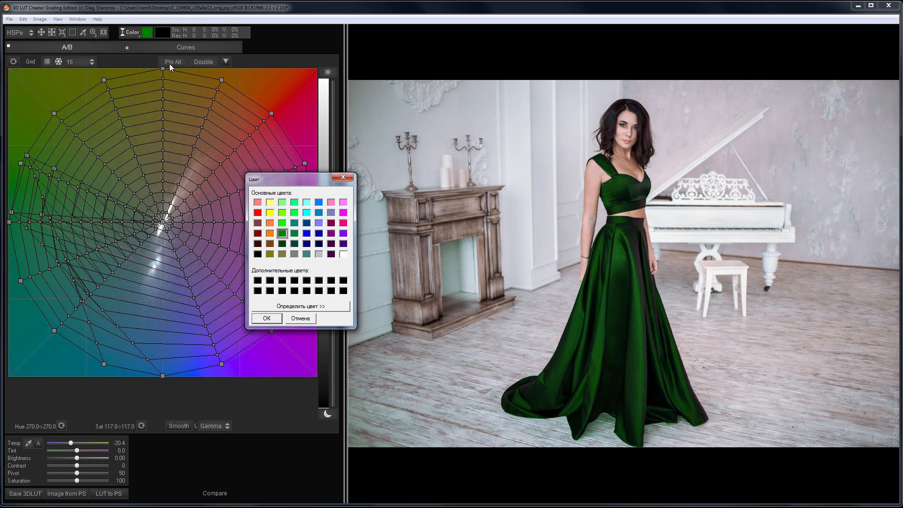
left_click(307, 233)
left_click(266, 318)
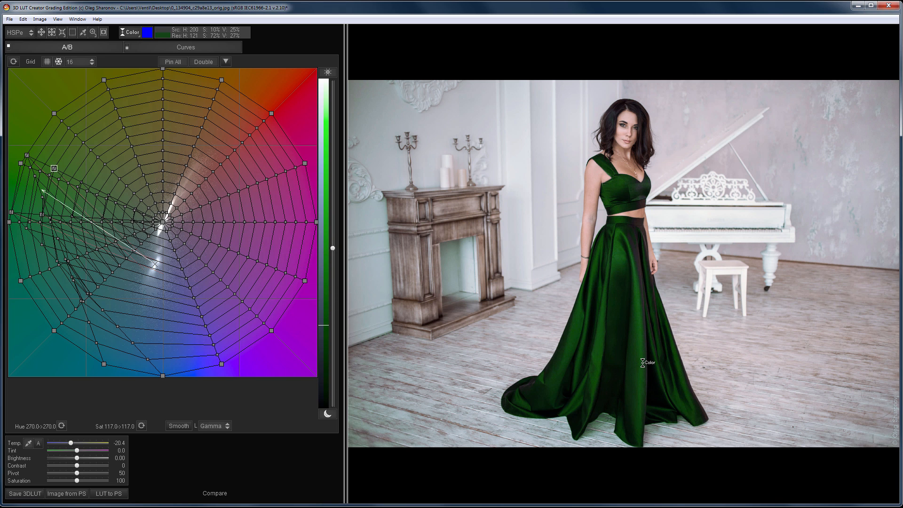
left_click(641, 362)
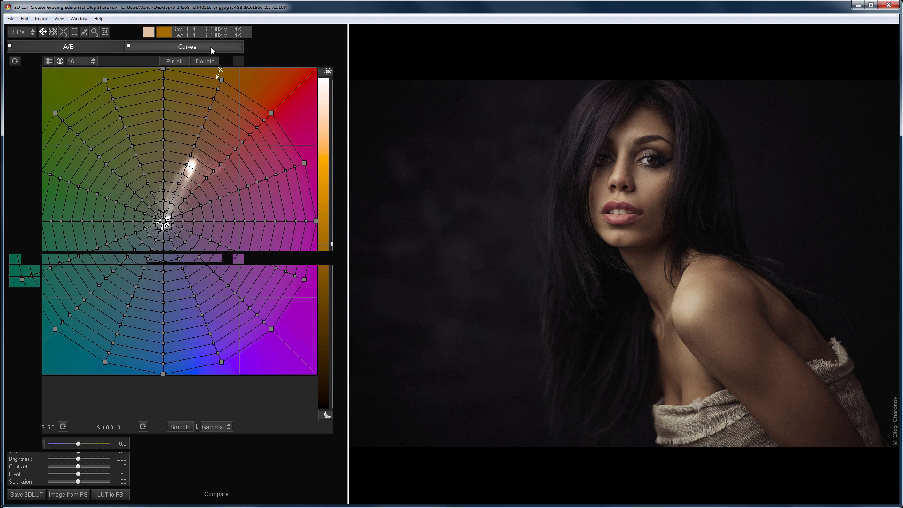
Step: Raise the starting point of the dark portrait's Sat/Luma curve to 205
left_click(211, 46)
left_click(111, 60)
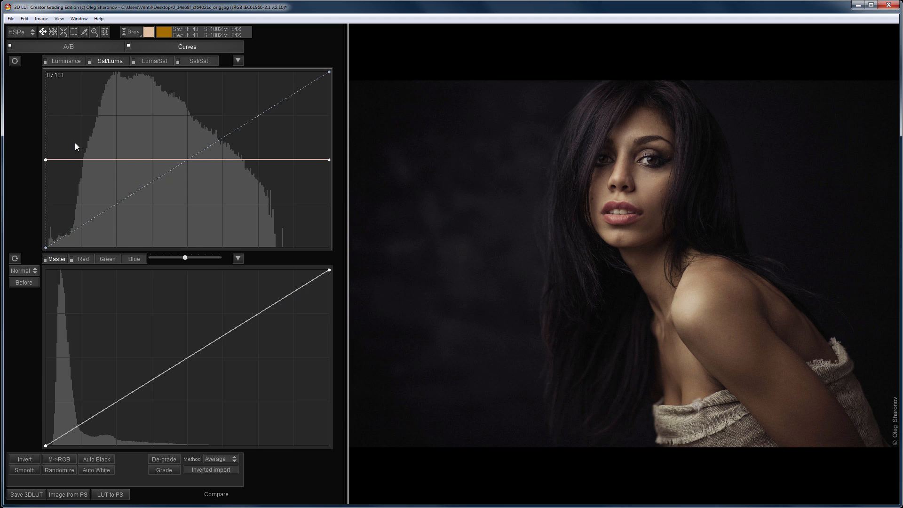
left_click_drag(45, 159, 40, 106)
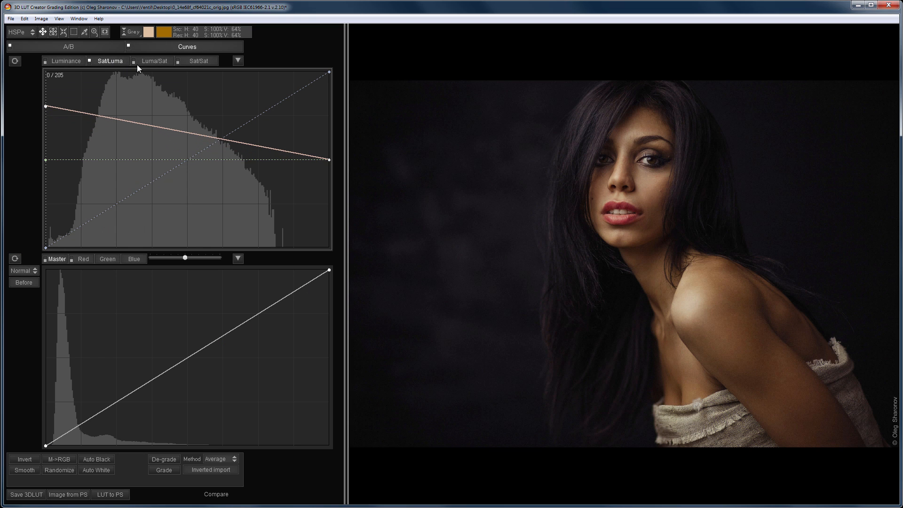
Step: Lower the end point of the Luma/Sat curve and bend the Sat/Sat curve upward through 100 / 122
left_click(148, 61)
left_click_drag(329, 160, 334, 229)
left_click(199, 62)
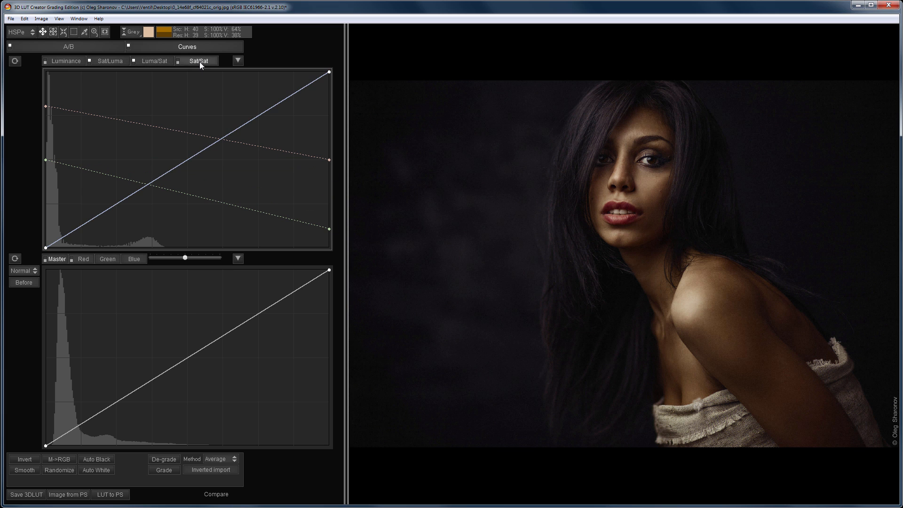
left_click_drag(163, 174, 157, 163)
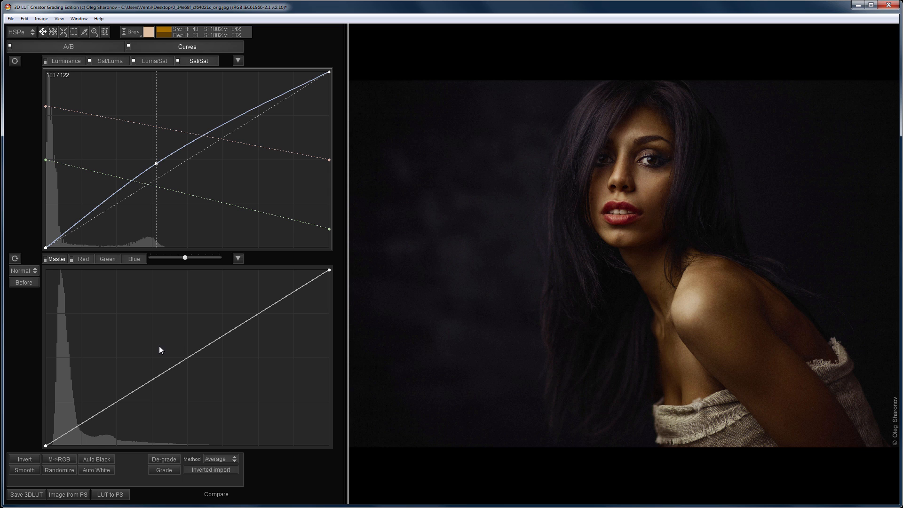
Step: Generate several random RGB curve looks for the dark portrait
left_click(63, 469)
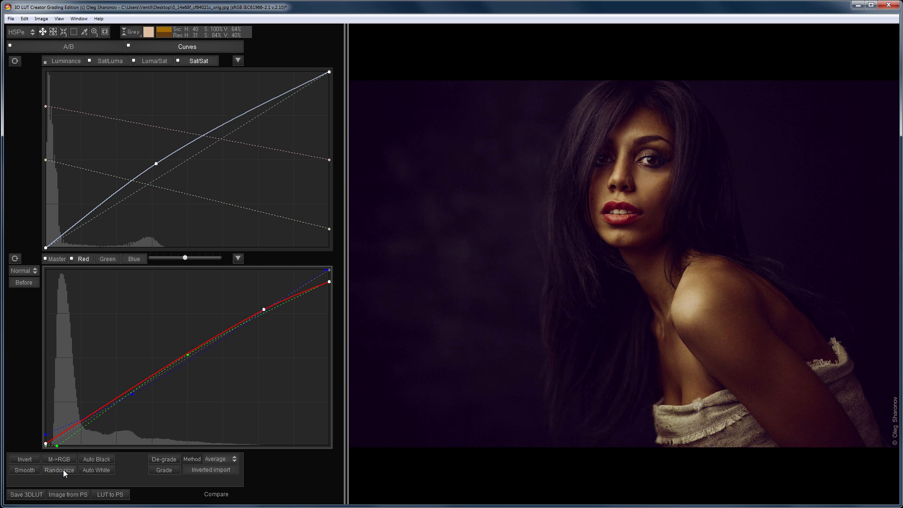
left_click(63, 469)
left_click(63, 469)
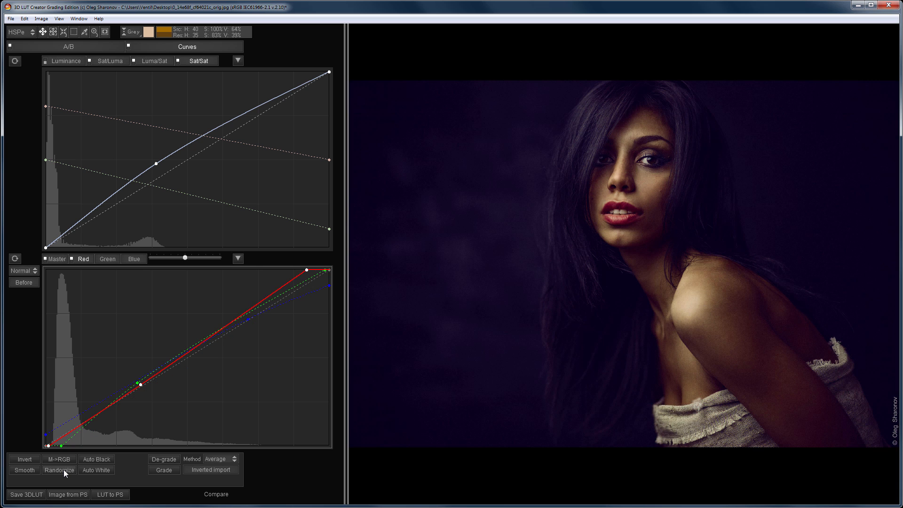
left_click(63, 469)
left_click(64, 470)
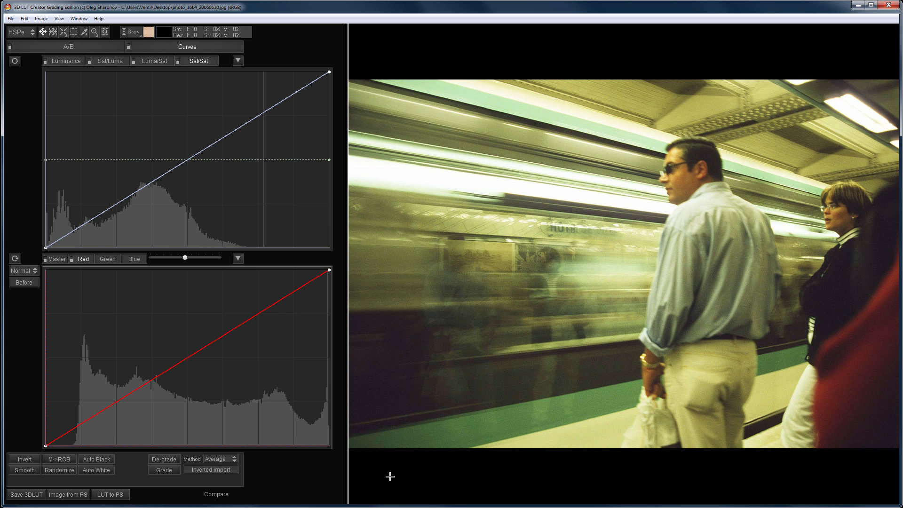
Step: Remove the subway photo's color grading with De-grade, using the Average method
left_click(224, 459)
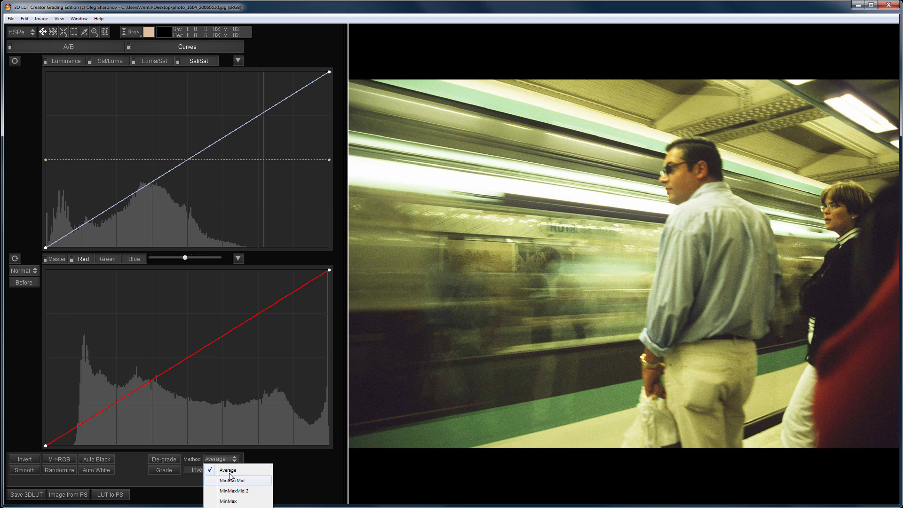
left_click(230, 470)
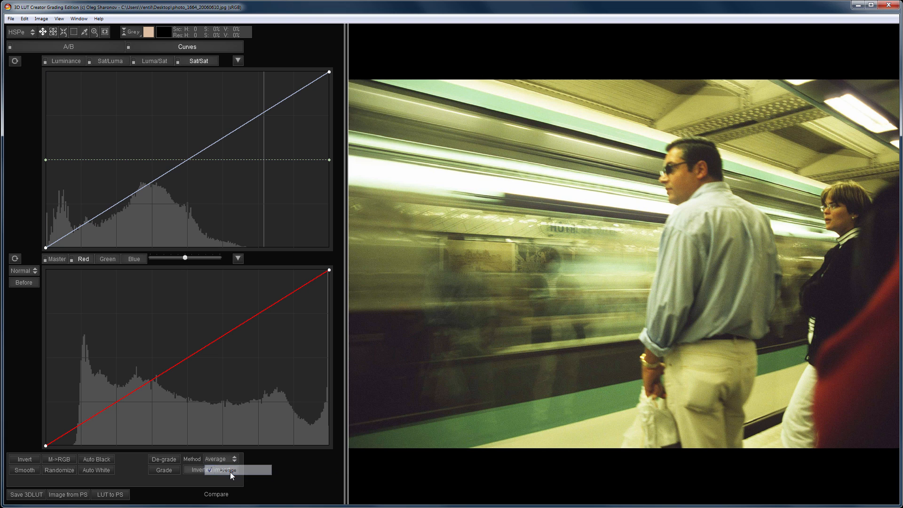
left_click(171, 458)
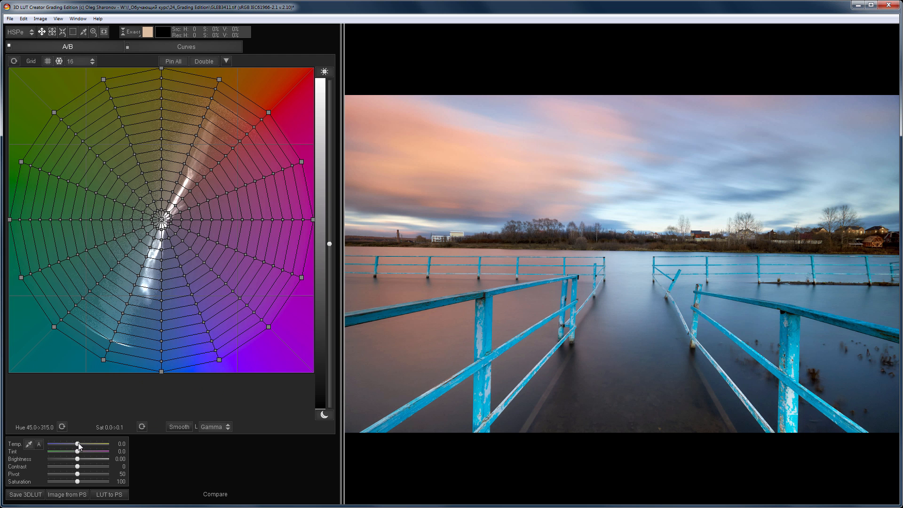
Step: Set the pier photo's temperature to -18.7, brightness -3.15, contrast 70, pivot 30 and saturation 43, and pull the blue and orange-red grid points inward
left_click_drag(62, 461, 61, 481)
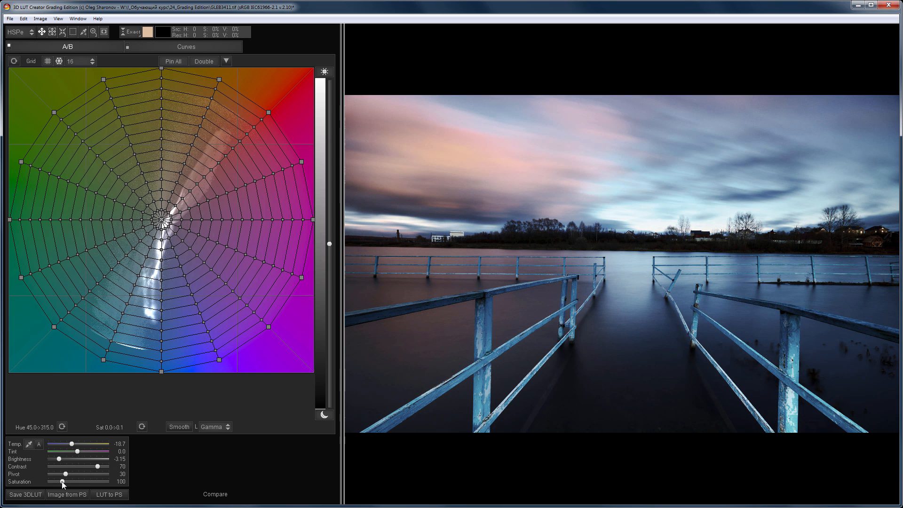
left_click_drag(219, 360, 167, 356)
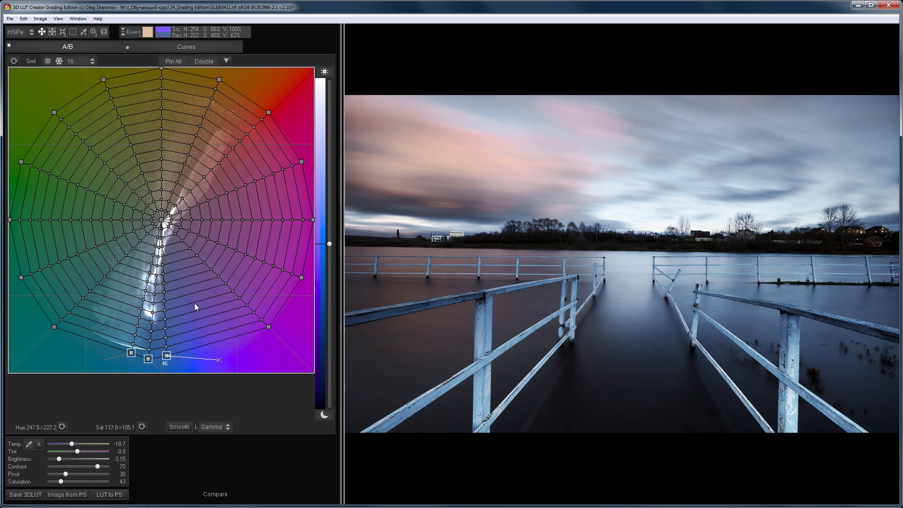
left_click_drag(268, 113, 234, 152)
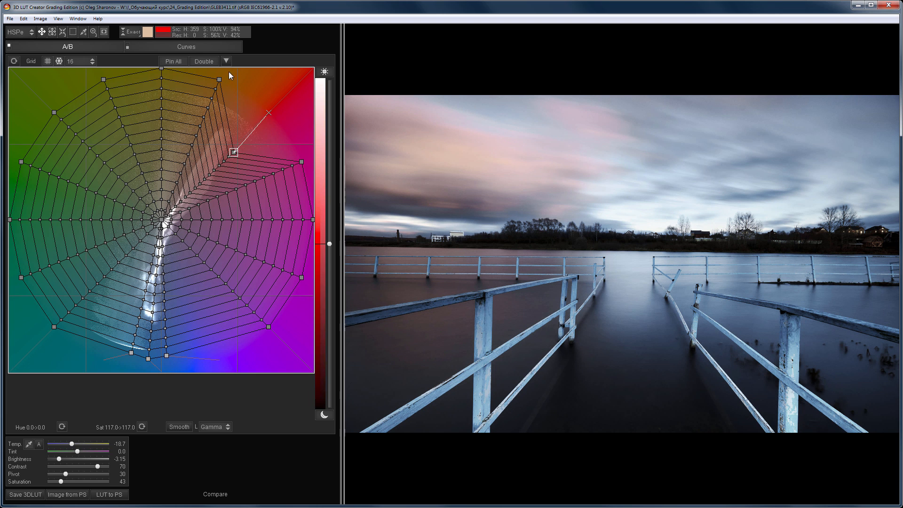
Step: Switch the channel curves to CMYK2 and lower the cyan curve's lower midtones, with a second point at 165 / 158
left_click(187, 47)
left_click(24, 270)
left_click(45, 324)
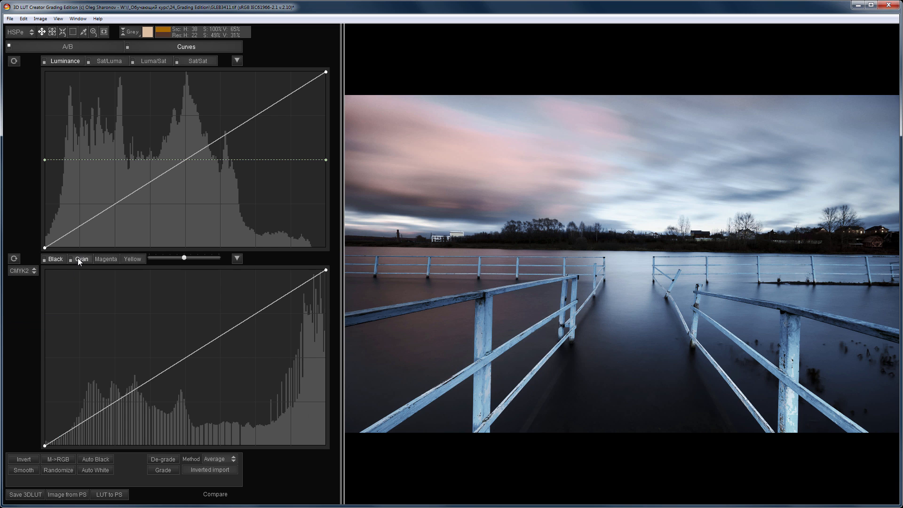
left_click(77, 258)
left_click_drag(151, 379, 153, 396)
left_click_drag(227, 345, 226, 337)
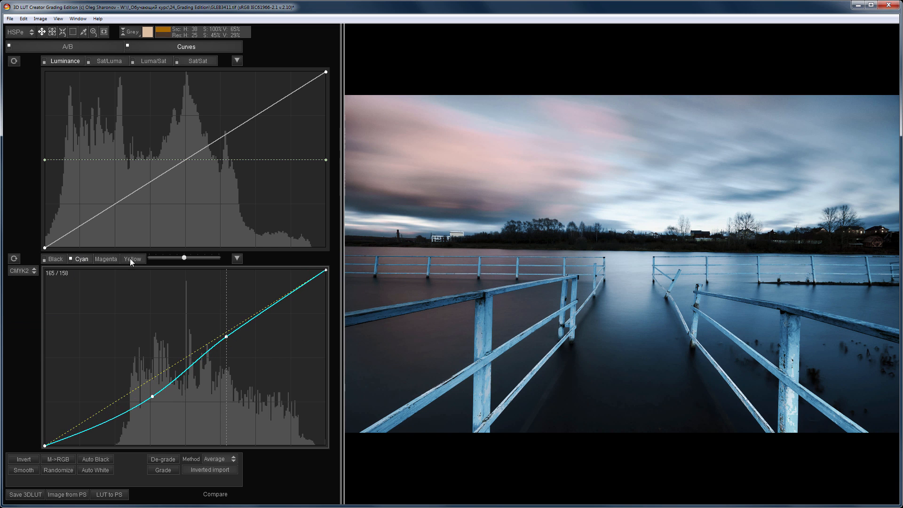
Step: Lower the magenta curve and raise the yellow curve in the lower midtones, adding an upper anchor point on each
left_click(107, 259)
left_click_drag(156, 376, 158, 386)
left_click_drag(246, 325, 246, 319)
left_click(132, 259)
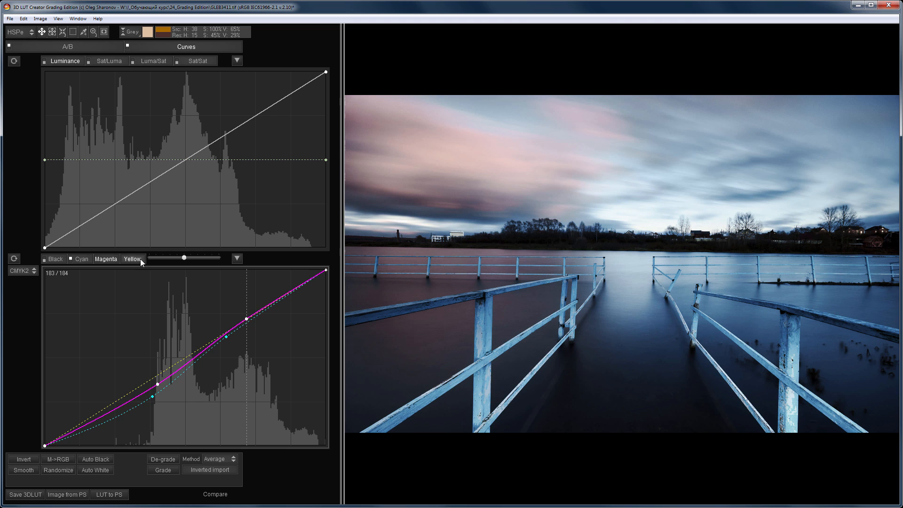
left_click_drag(166, 369, 166, 357)
left_click_drag(246, 311, 239, 321)
Step: Lift the Luminance curve's shadows and lower its highlights, and lower the starting point of the Luma/Sat curve
left_click_drag(94, 217, 94, 206)
left_click_drag(204, 148, 205, 157)
left_click(156, 63)
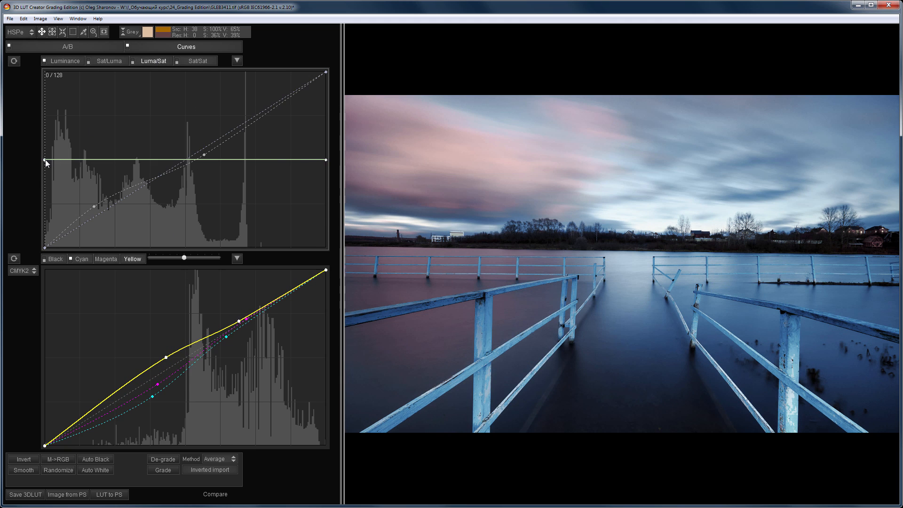
left_click_drag(45, 159, 40, 192)
key("c")
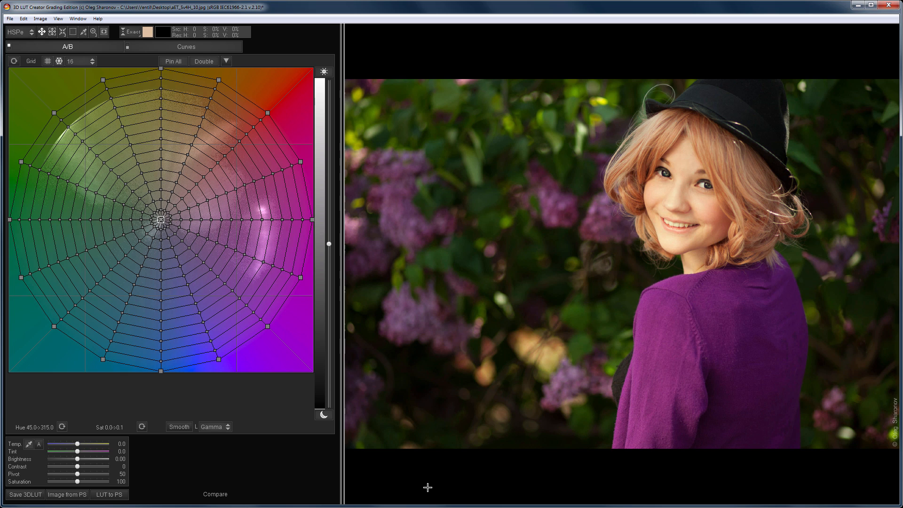
Step: Load a reference image for the lilac portrait and start Color Match with Luminance and Curves Grading at 0
left_click(9, 19)
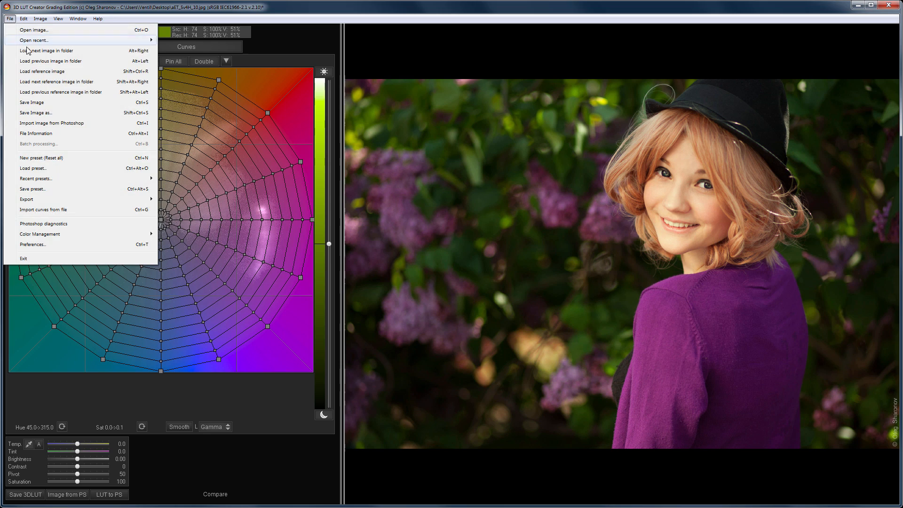
left_click(33, 71)
double_click(42, 82)
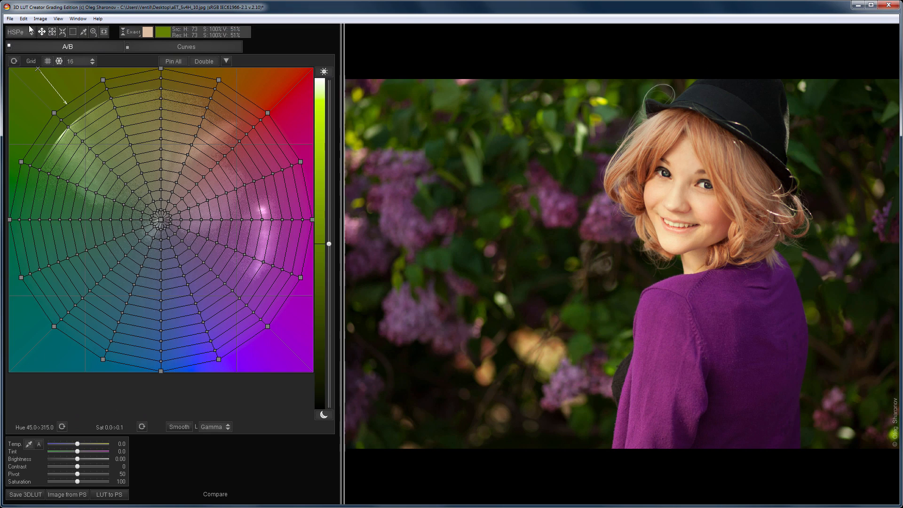
left_click(24, 18)
left_click(58, 154)
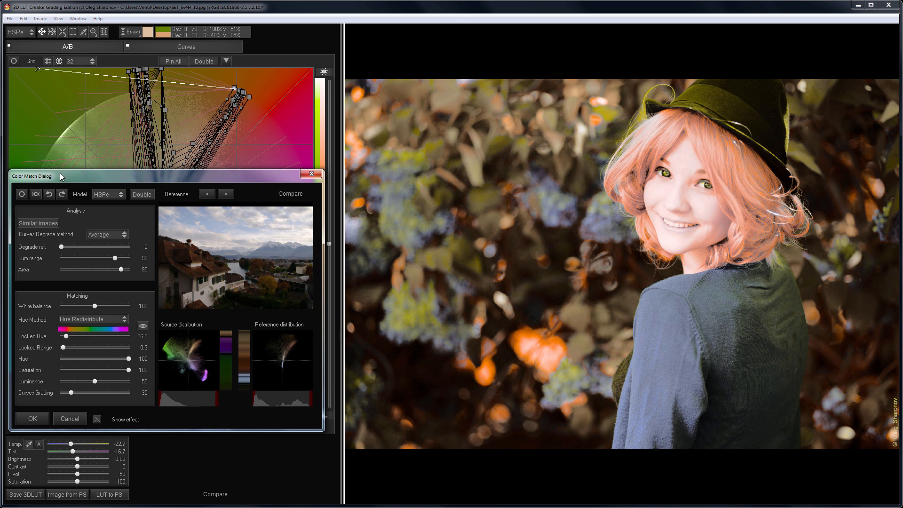
mouse_move(71, 392)
left_mouse_down()
mouse_move(56, 394)
mouse_move(68, 383)
mouse_move(56, 385)
left_mouse_up()
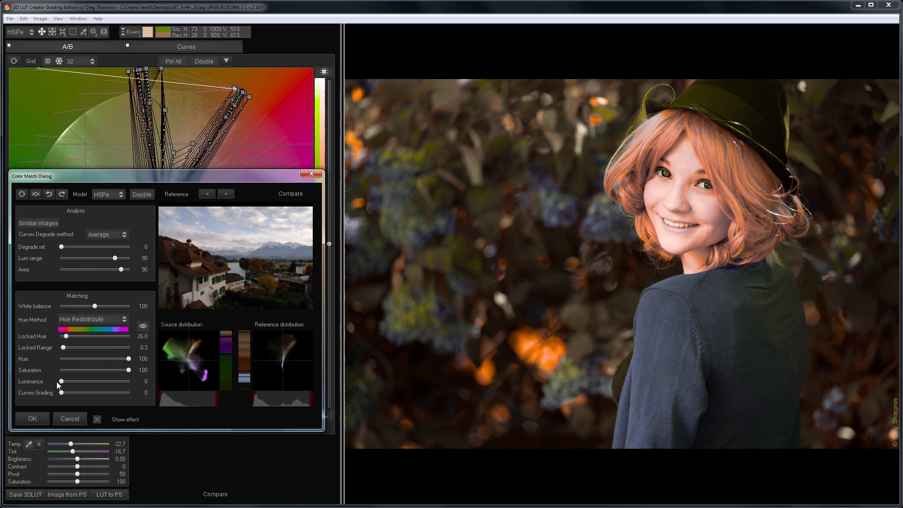
Step: Set Locked Hue to 60.4, Locked Range to 1.0, Hue to 97 and Saturation to 84, and compare the portrait with and without the effect
left_click_drag(66, 336, 70, 348)
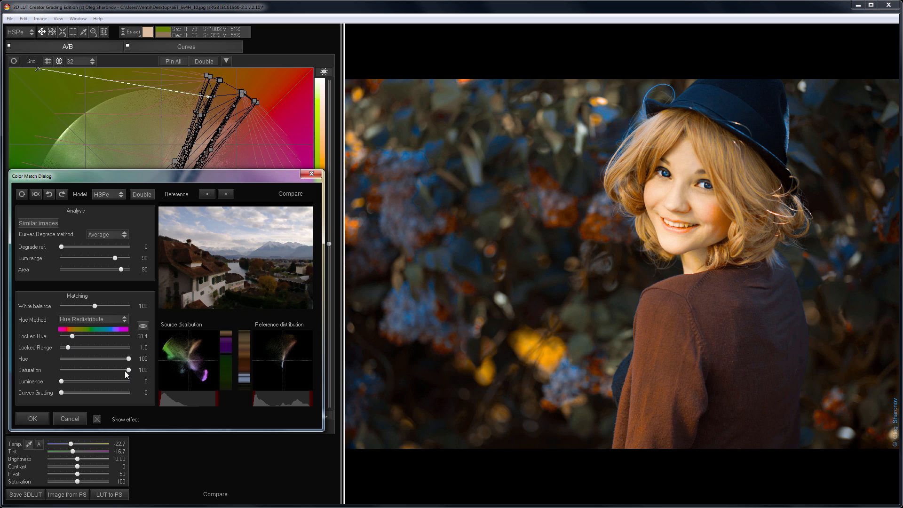
mouse_move(125, 371)
left_mouse_down()
mouse_move(117, 370)
mouse_move(126, 359)
left_mouse_up()
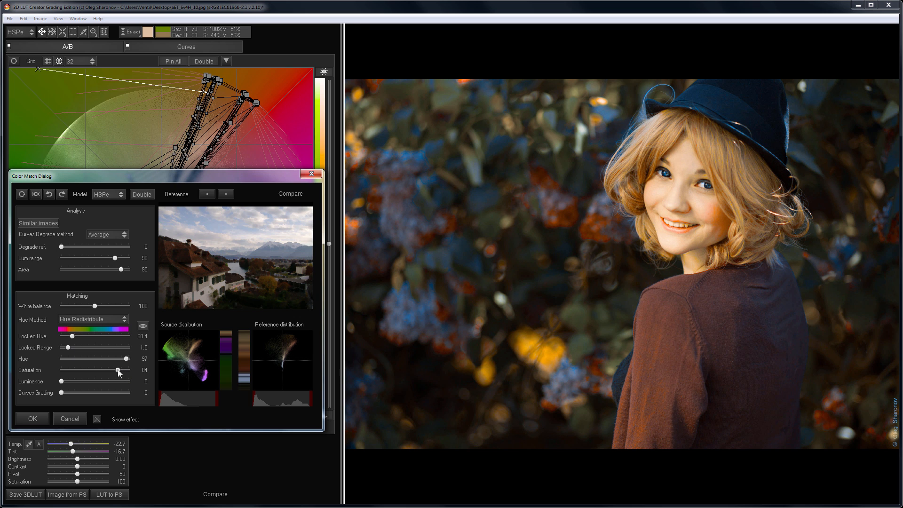
left_click(96, 419)
left_click(97, 419)
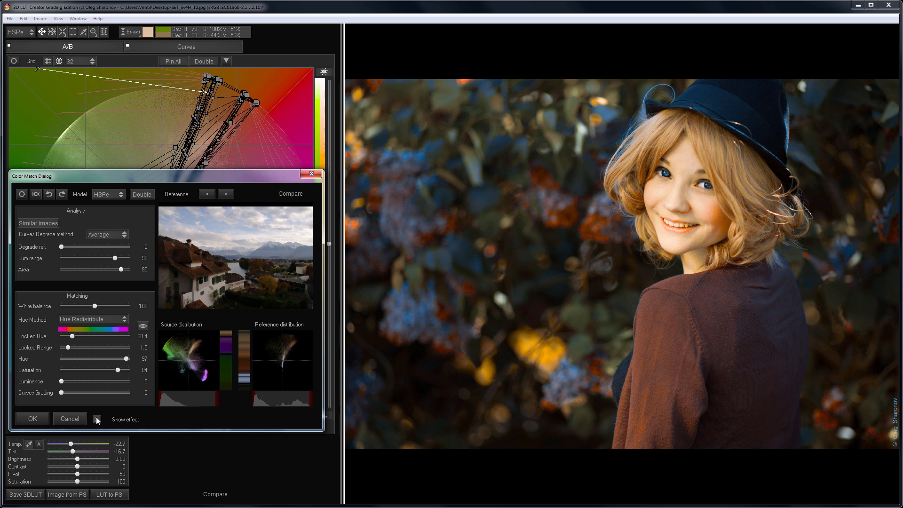
Step: Match the portrait to the next reference image with Hue at 93, and compare it with and without the effect
left_click(225, 195)
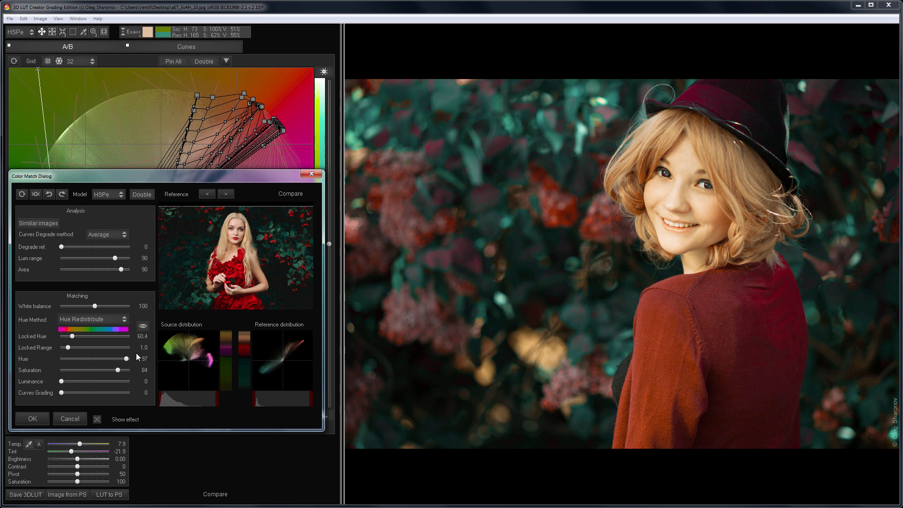
left_click_drag(126, 360, 123, 360)
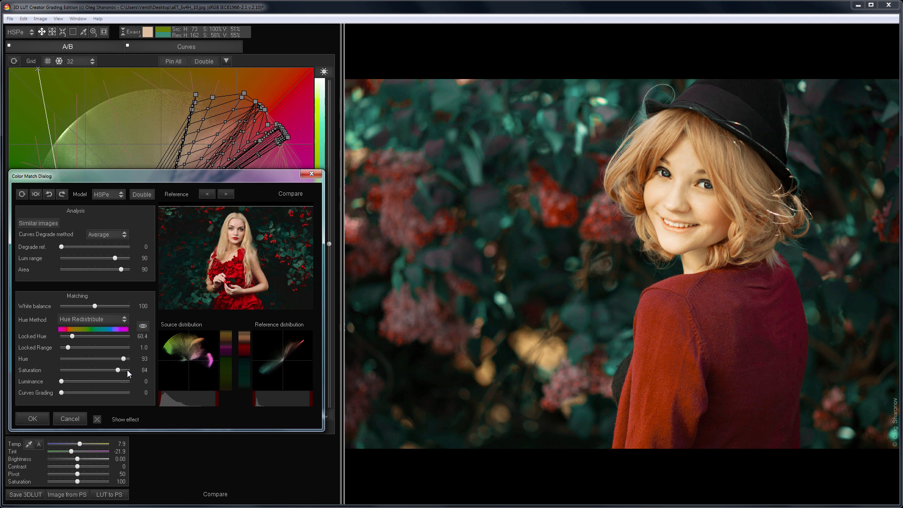
left_click(97, 419)
left_click(99, 420)
Step: Advance to the following reference image and compare the matched portrait with its original
left_click(226, 193)
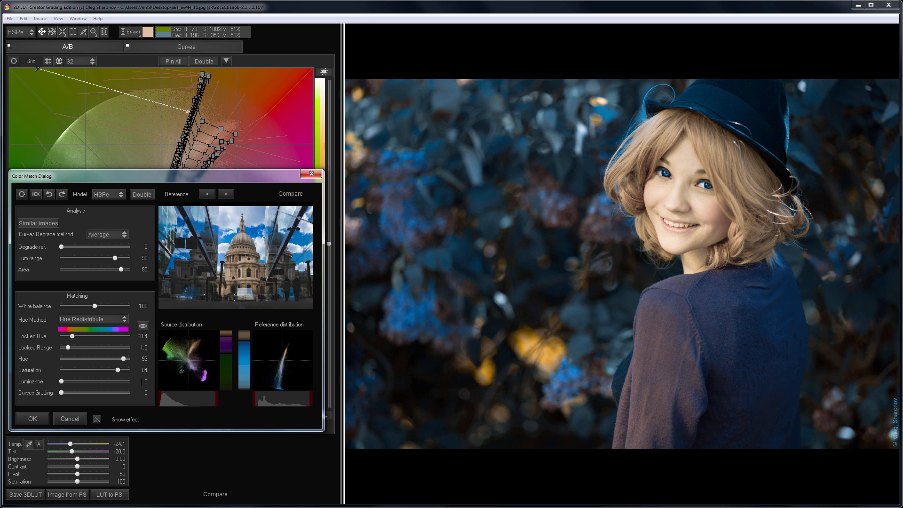
left_click(97, 420)
left_click(97, 419)
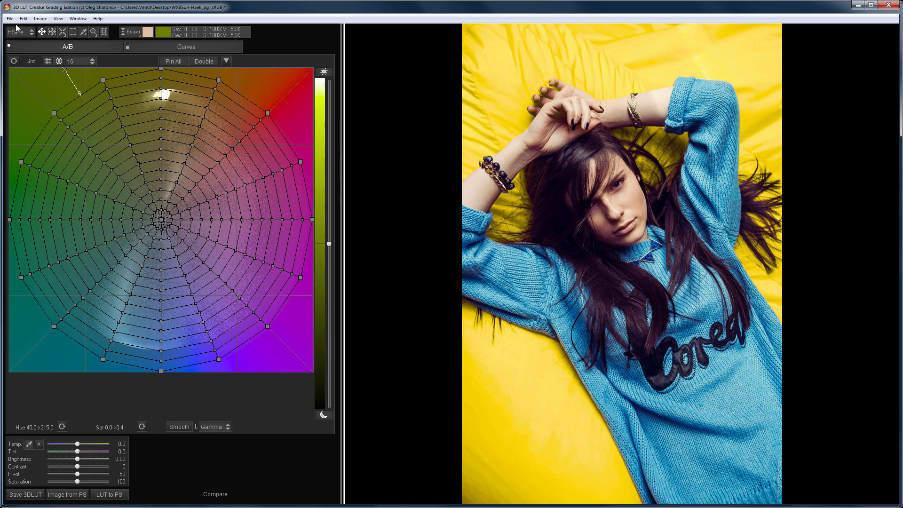
Step: Load a color palette as the reference for the blue-sweater photo and start Color Match
left_click(9, 18)
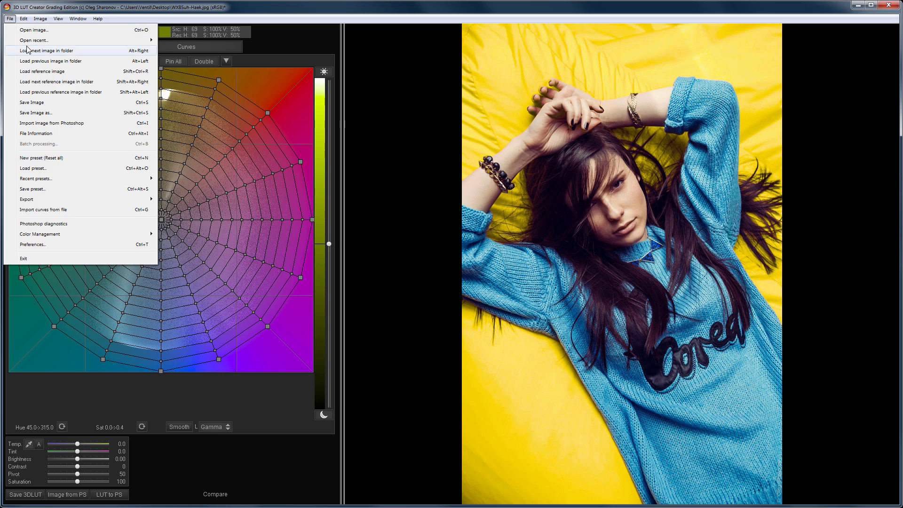
left_click(38, 71)
double_click(41, 76)
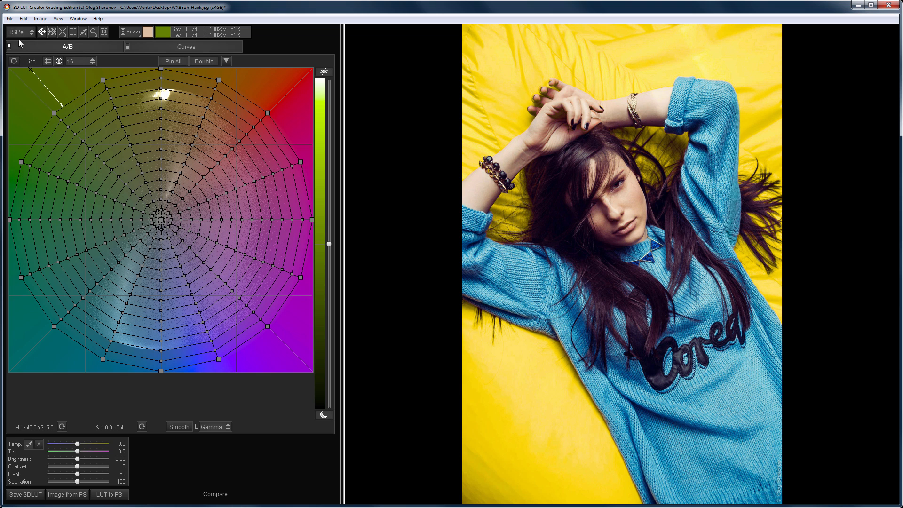
left_click(23, 18)
left_click(60, 155)
Step: Switch the match model to HSP3, set Locked Range to 4.4 and Saturation to 81, and compare with the original
left_click(97, 194)
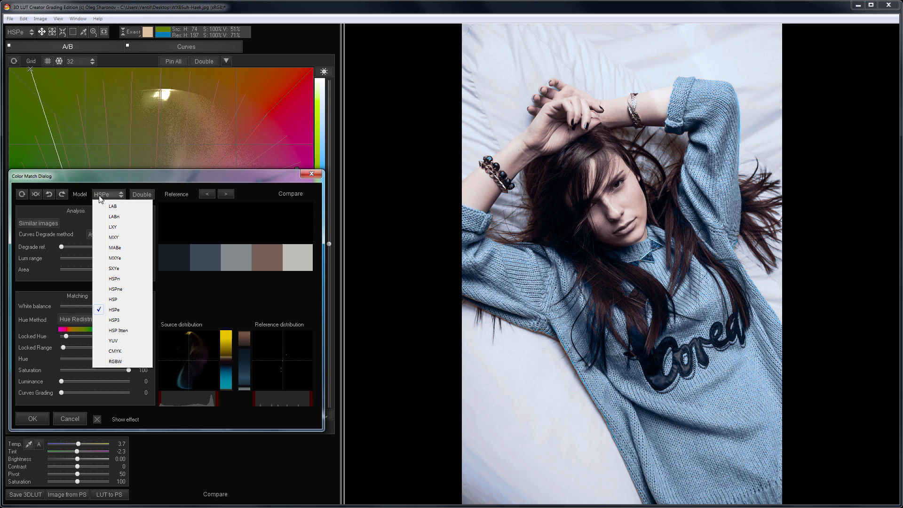
left_click(101, 324)
left_click_drag(63, 347, 116, 371)
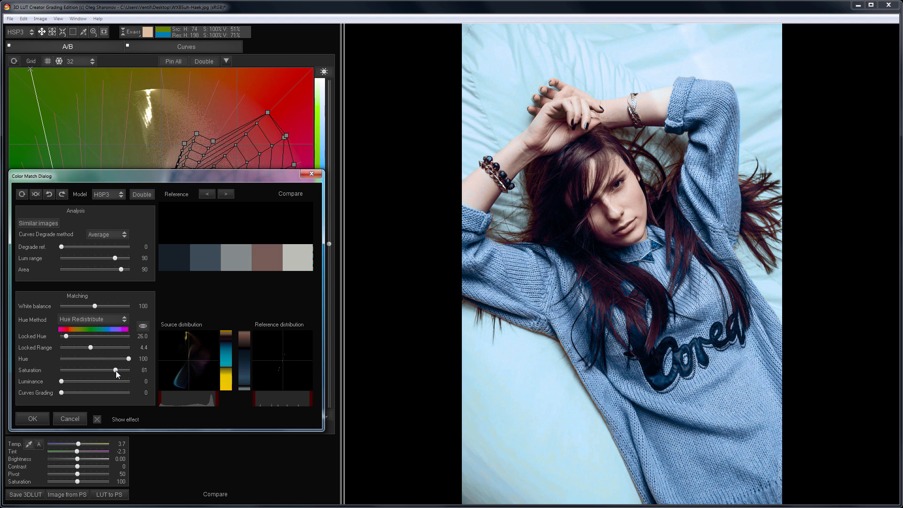
left_click(97, 418)
left_click(96, 418)
Step: Match the sweater photo to the next palette with Locked Hue 80.5, Locked Range 1.8 and Saturation 100, and compare with the original
left_click(224, 195)
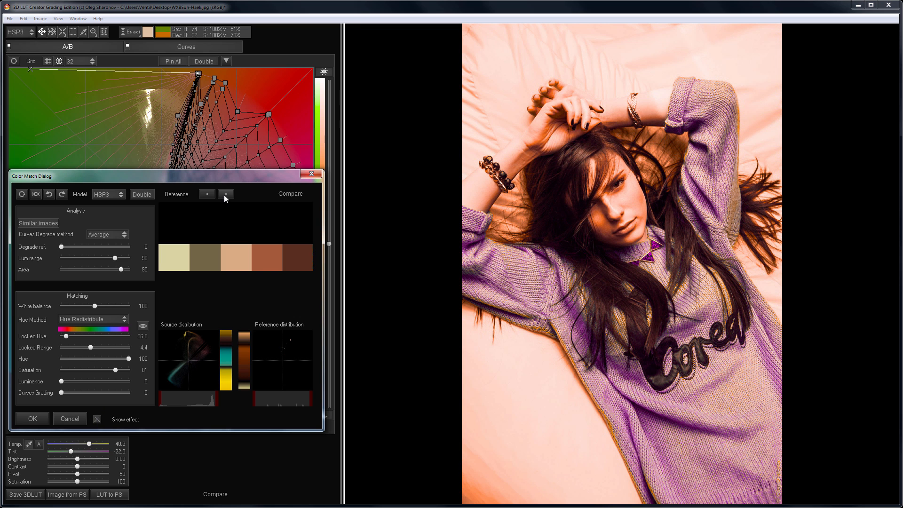
mouse_move(66, 337)
left_mouse_down()
mouse_move(76, 336)
mouse_move(73, 347)
left_mouse_up()
left_click_drag(117, 370, 131, 371)
left_click(96, 419)
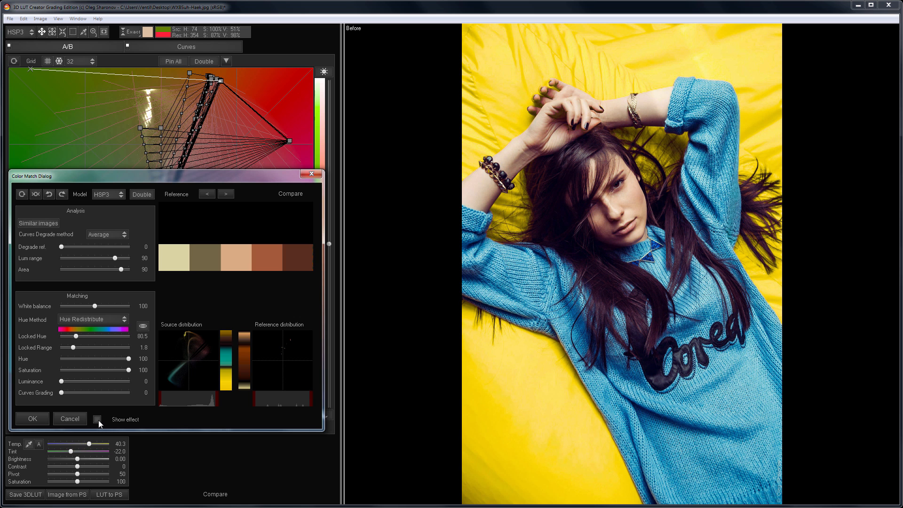
left_click(97, 419)
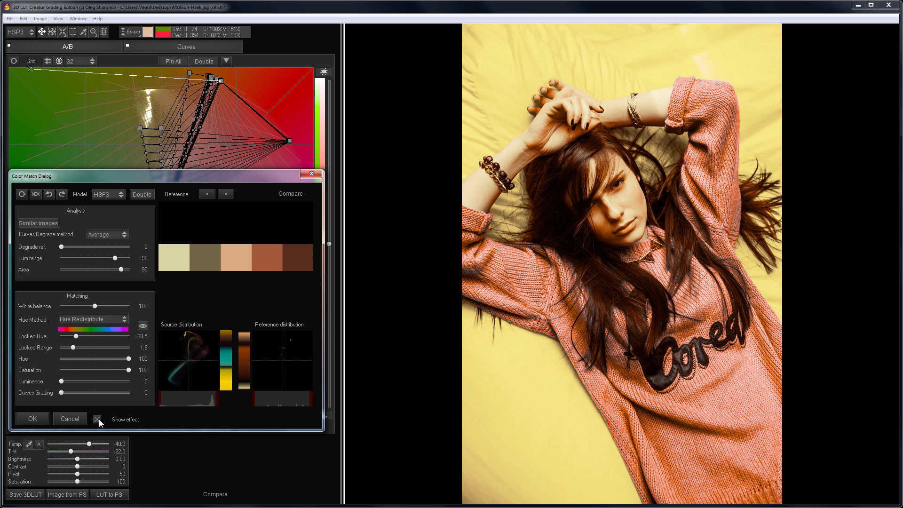
Step: Advance to another palette, set Locked Hue to 50.3 and Locked Range to 5.0, and check the effect against the original
left_click(225, 194)
left_click_drag(79, 335, 94, 348)
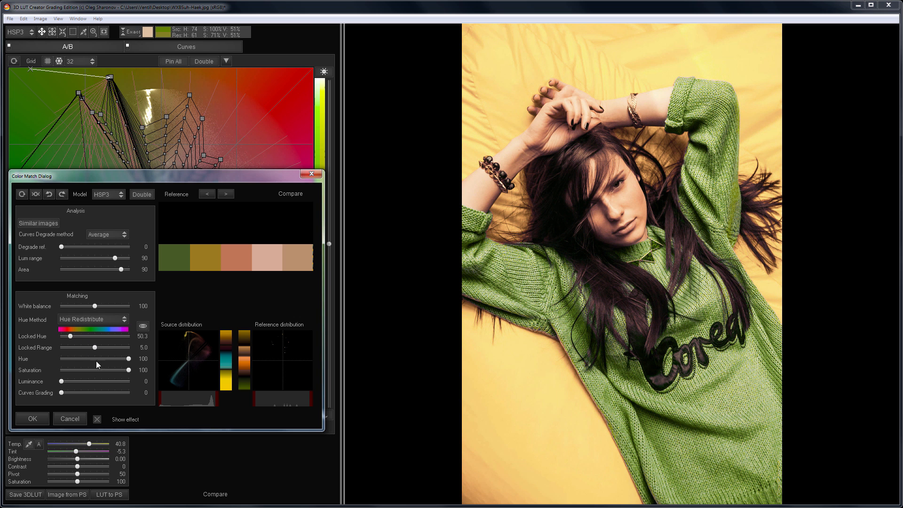
left_click(97, 418)
left_click(97, 418)
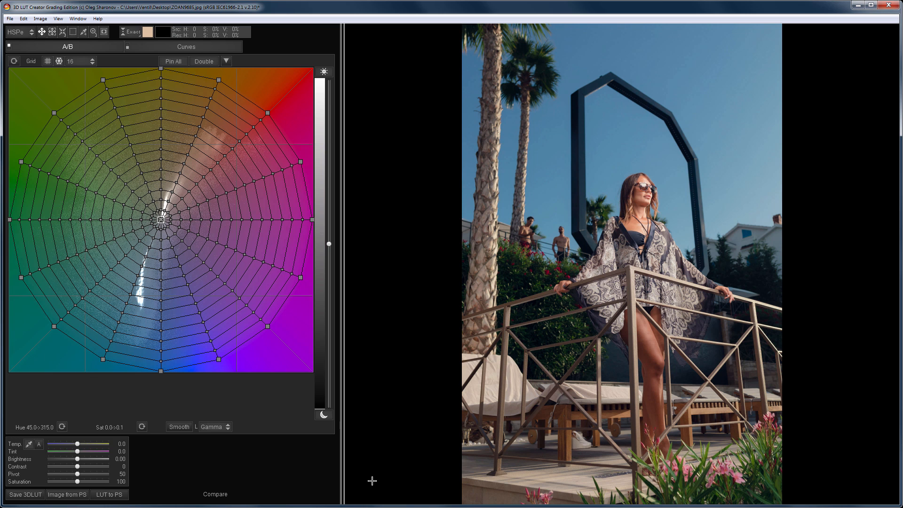
Step: Load a reference image for the palm terrace photo and start Color Match
left_click(9, 19)
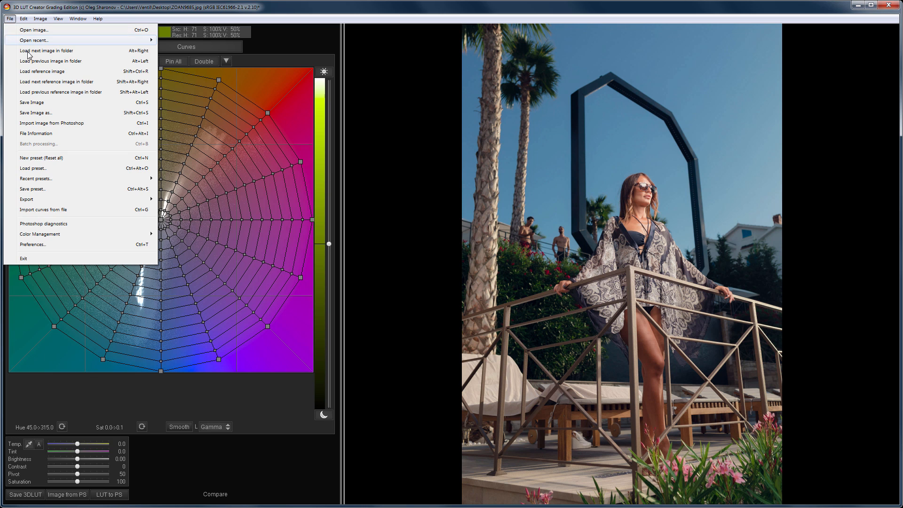
left_click(32, 72)
double_click(41, 97)
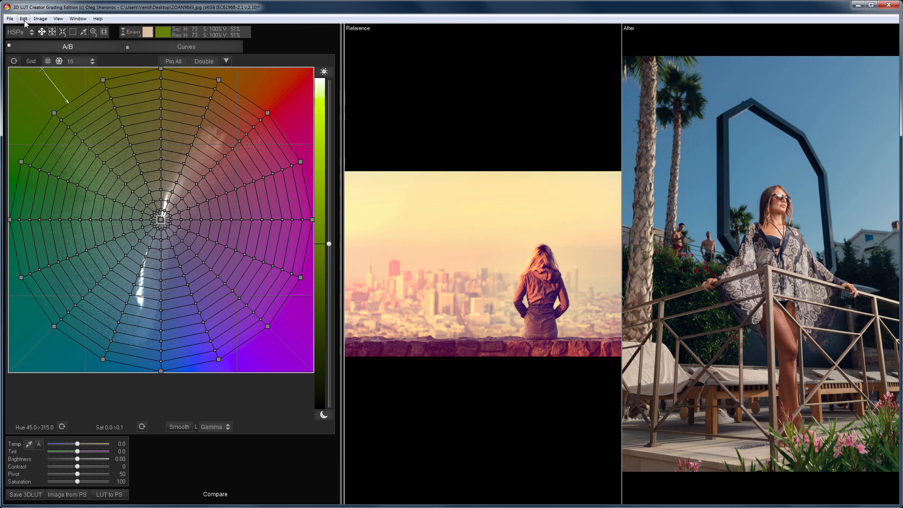
left_click(24, 20)
left_click(51, 153)
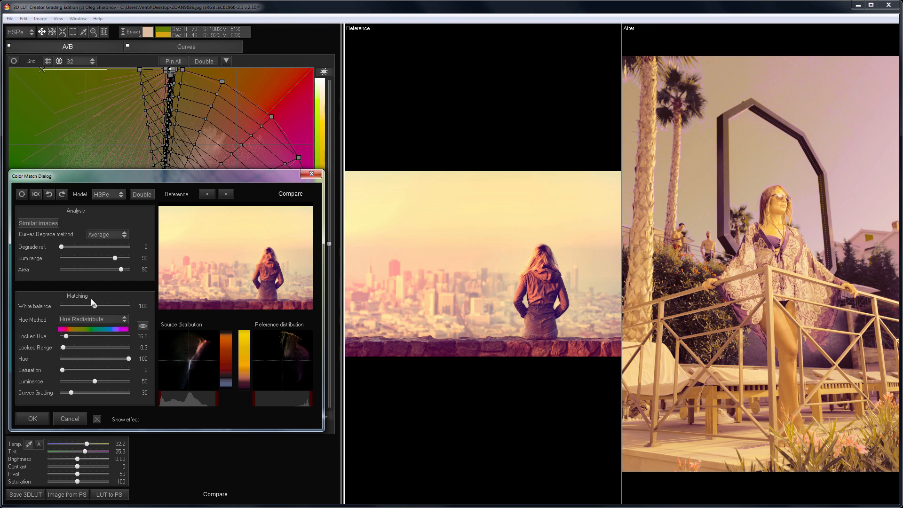
Step: Set the match's White balance, Hue and Luminance to 0, and Degrade ref. to 100
left_click(71, 306)
left_click_drag(128, 359, 47, 381)
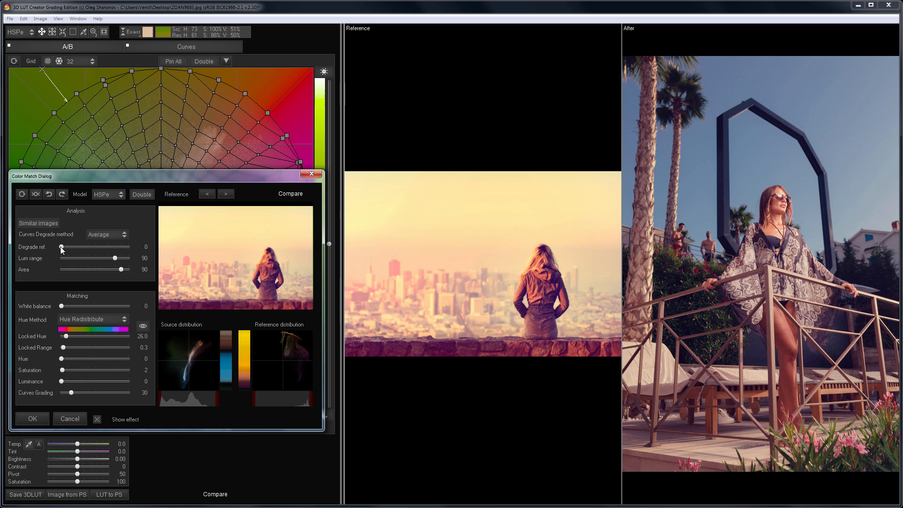
left_click(135, 245)
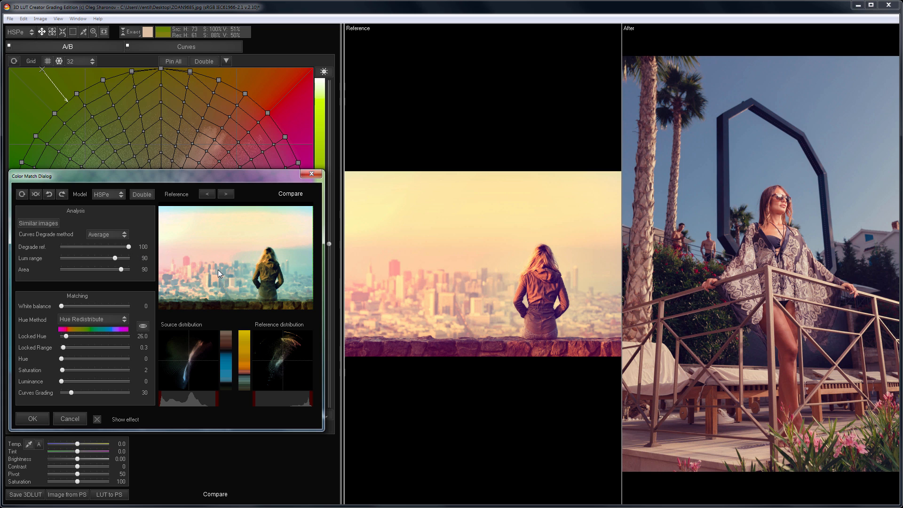
Step: Set Curves Grading to 34 and Saturation to 34, and compare the terrace photo with its original
left_click_drag(75, 392, 84, 371)
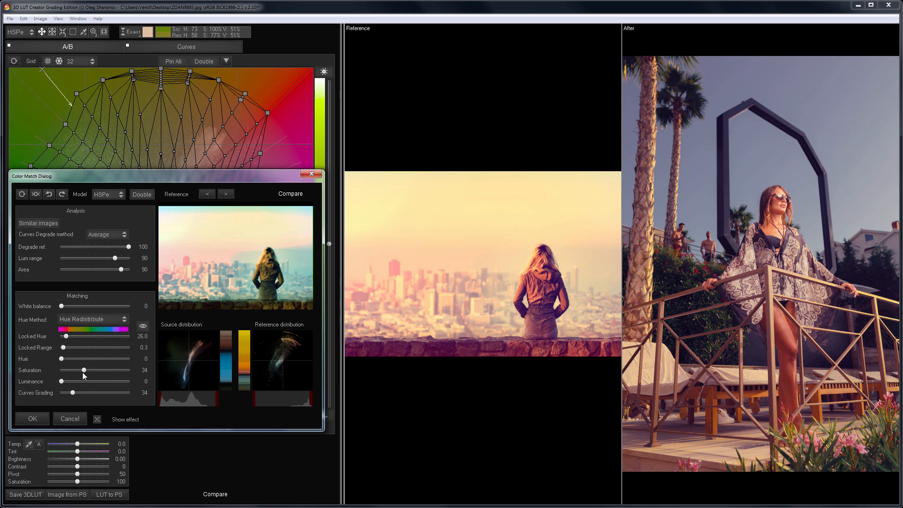
left_click(96, 417)
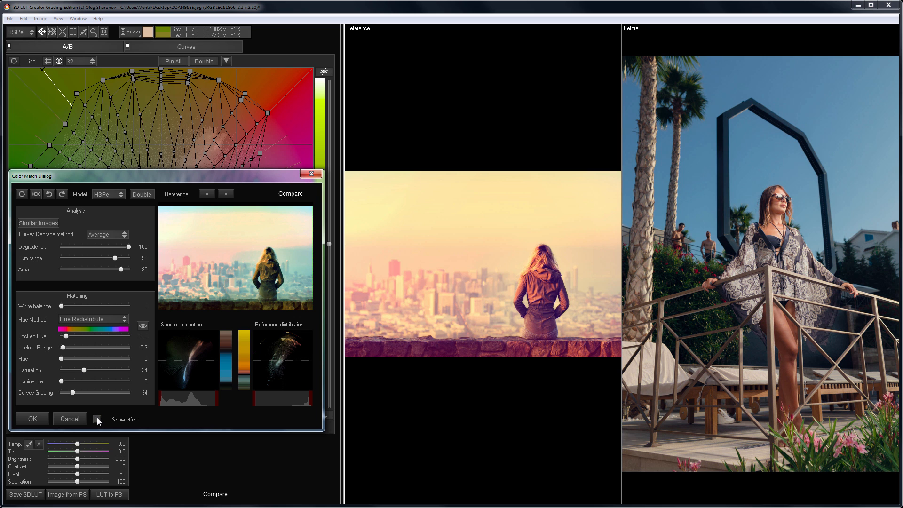
left_click(97, 417)
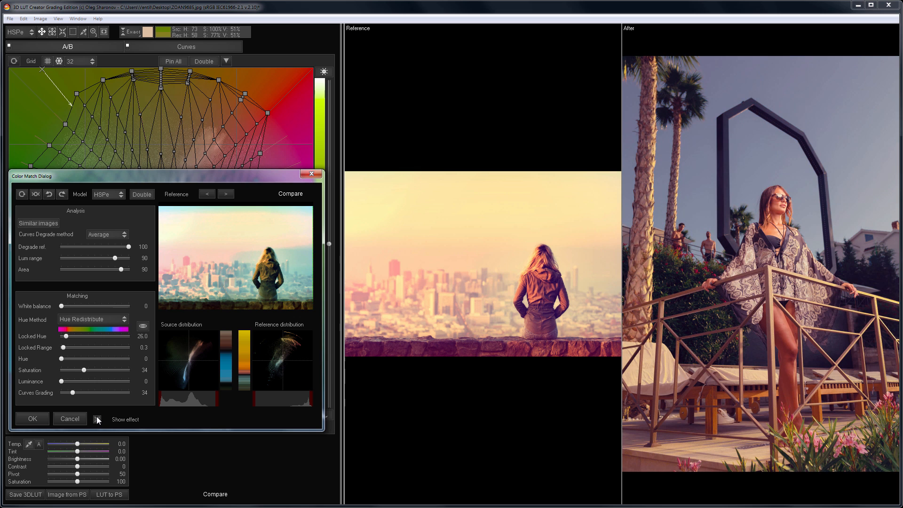
Step: Match the terrace photo to the next reference with Saturation 29 and Curves Grading 158, and compare with the original
left_click(225, 194)
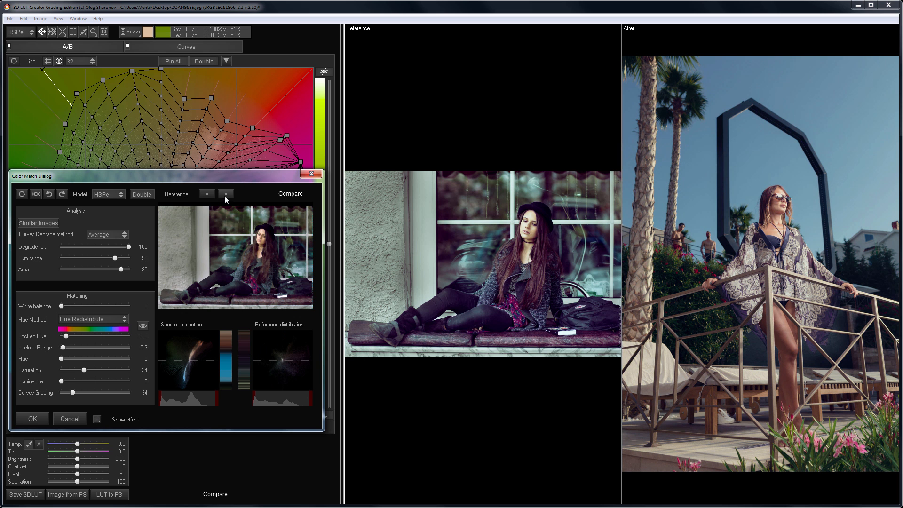
left_click_drag(87, 369, 113, 393)
left_click(98, 418)
left_click(97, 419)
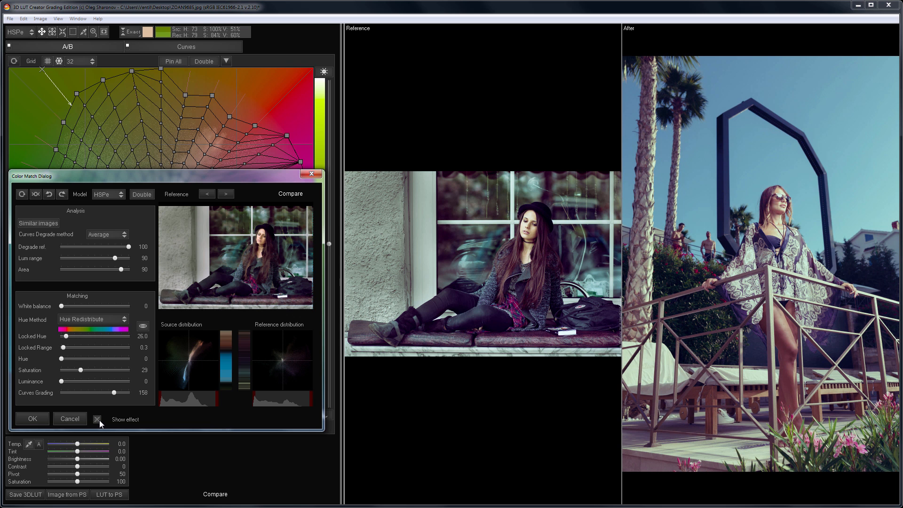
Step: Advance to the next reference, use the Equalize curves degrade method with Curves Grading 114 and Saturation 24, and compare with the original
left_click(226, 194)
left_click(104, 235)
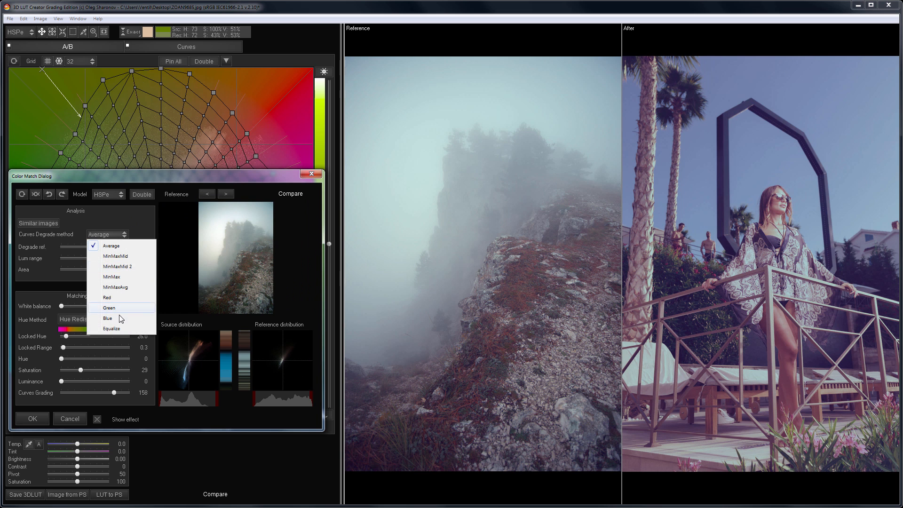
left_click(122, 329)
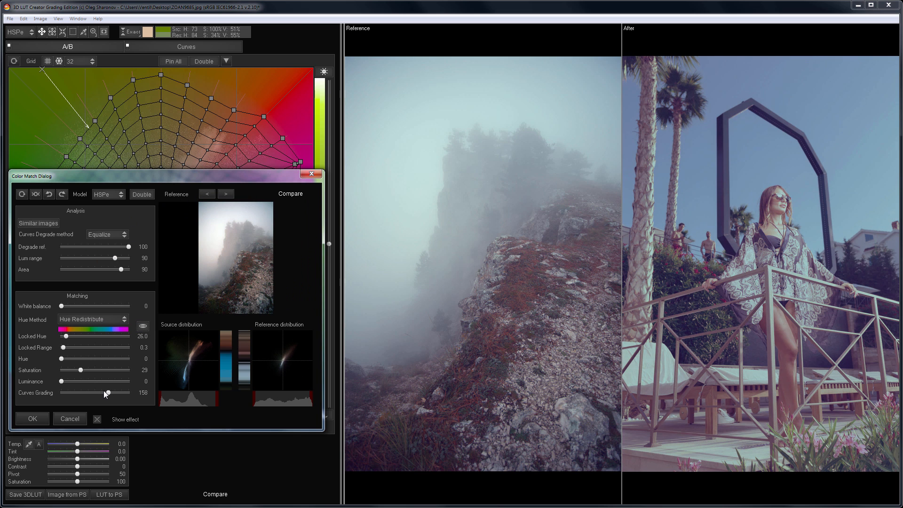
left_click_drag(105, 394, 77, 369)
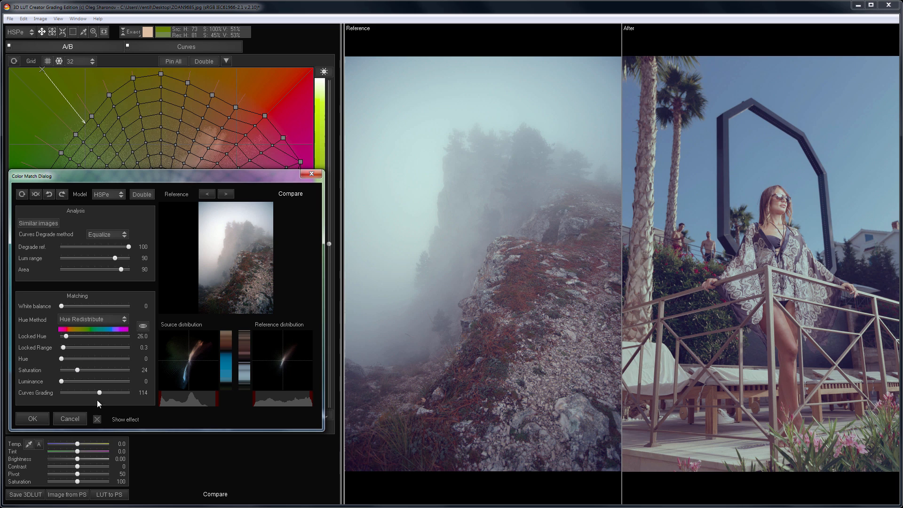
left_click(98, 418)
left_click(98, 418)
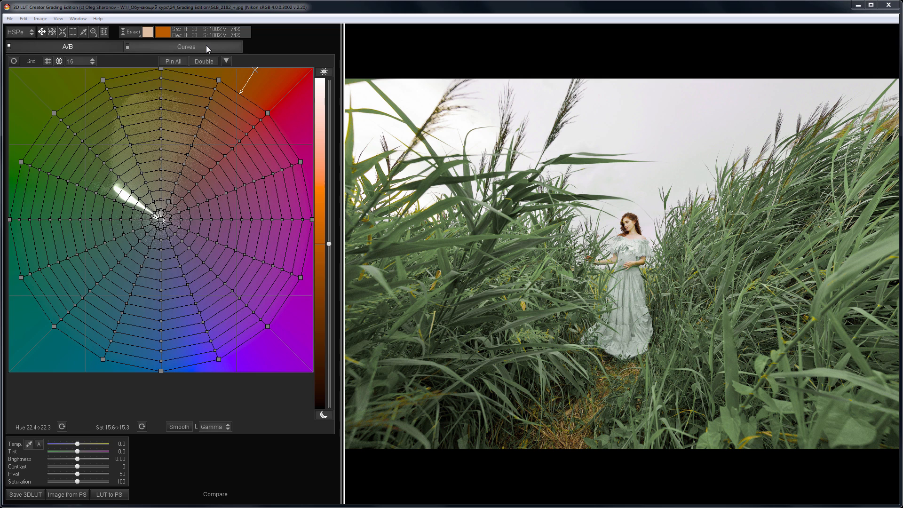
Step: Switch the reed field photo's channel curves to 3-Way mode and shift the Offset wheel towards yellow
left_click(206, 47)
left_click(25, 271)
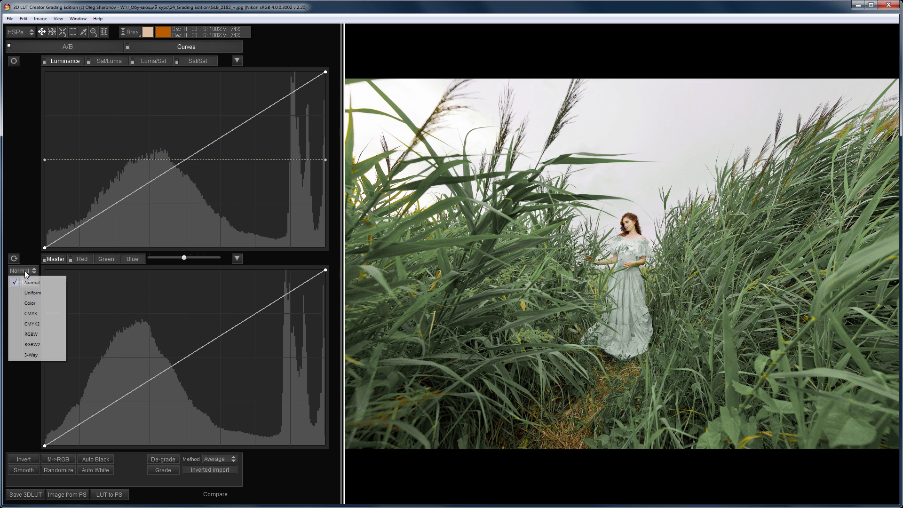
left_click(30, 355)
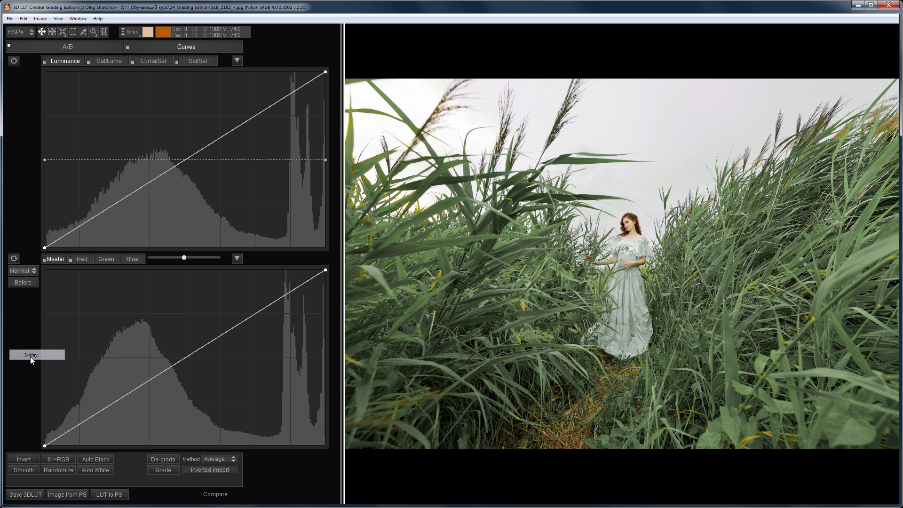
left_click(81, 259)
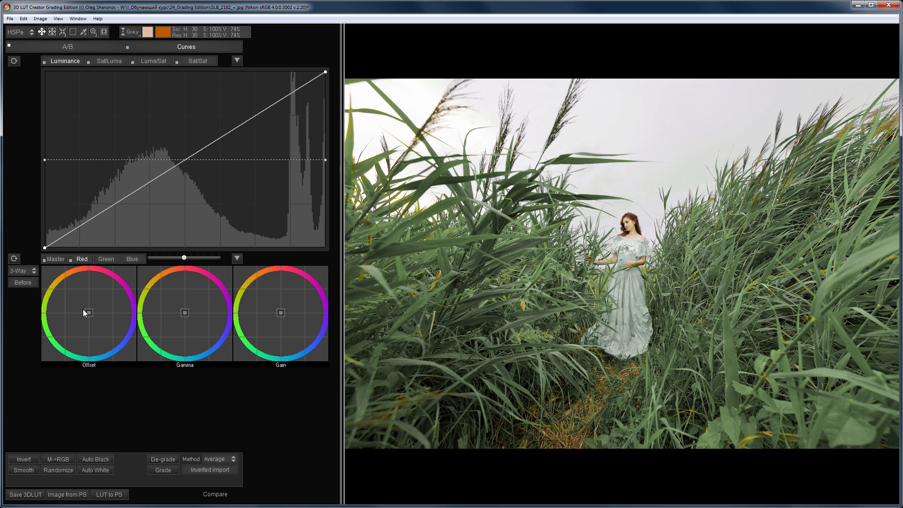
left_click_drag(75, 304, 64, 304)
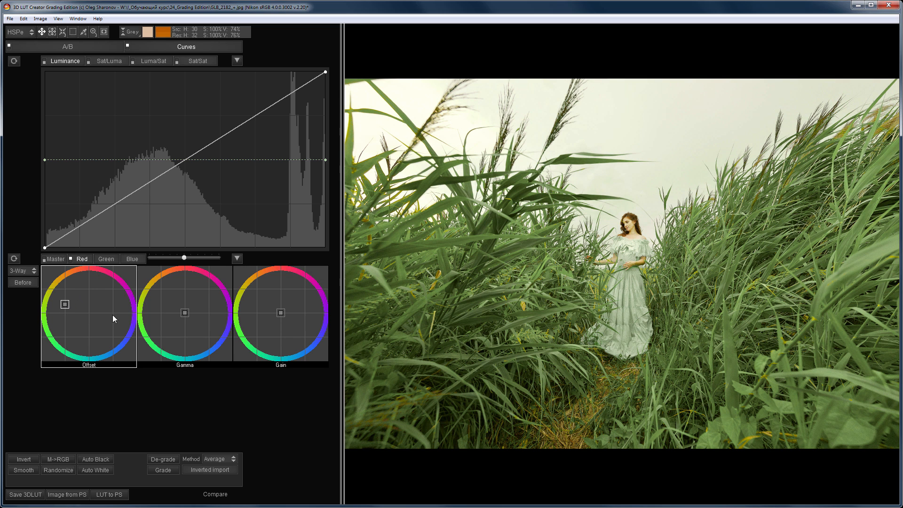
Step: Shift the reed field photo's Gamma wheel towards blue and the Gain wheel towards yellow, and compare with the original
left_click_drag(190, 315, 199, 323)
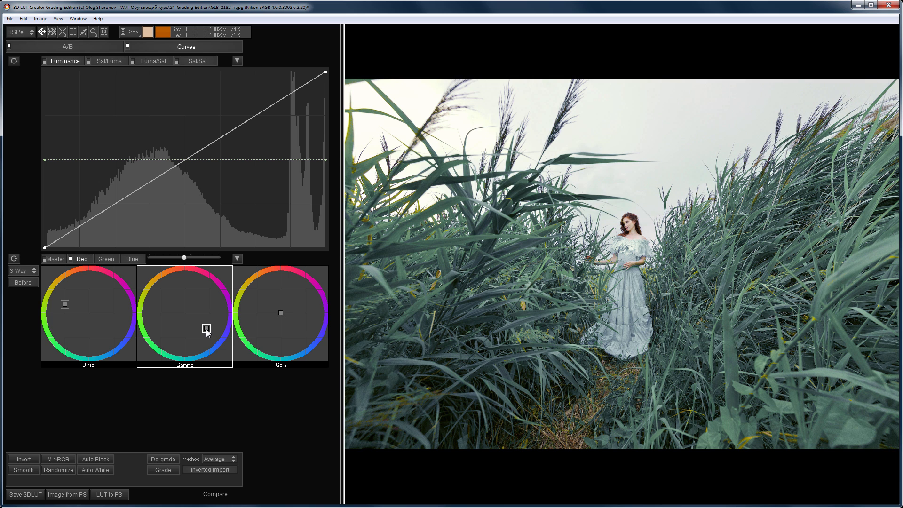
left_click_drag(286, 314, 252, 293)
left_click_drag(206, 329, 208, 332)
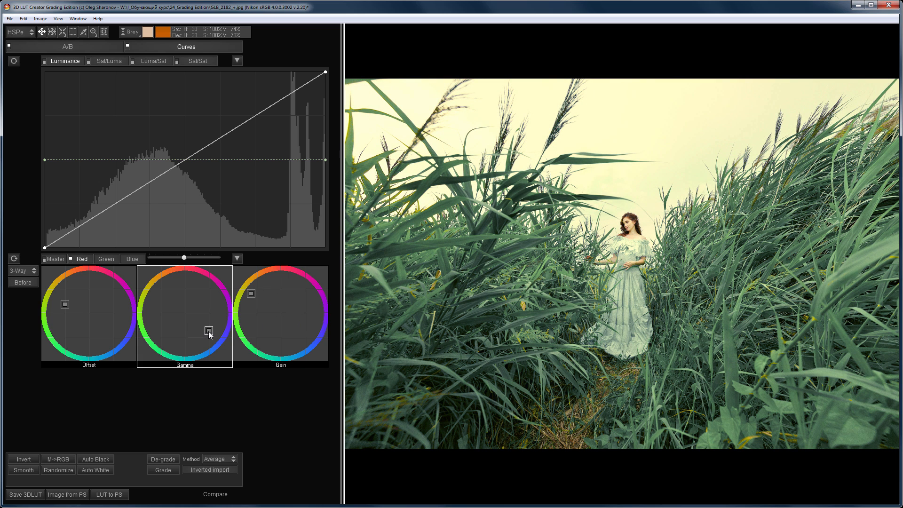
key("space")
key("space")
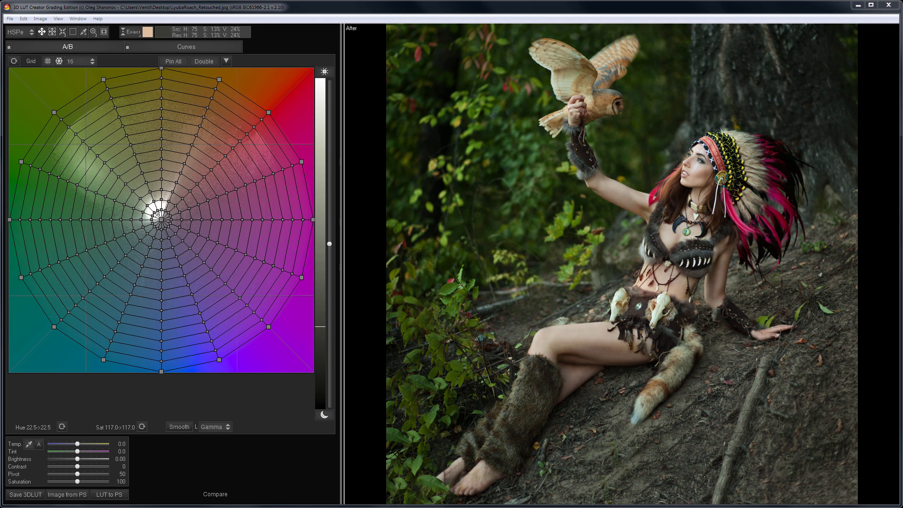
Step: Open the Grading Edition presets folder in the Look Manager and apply Toning - Style 1.3dl to the owl photo
left_click(78, 18)
left_click(86, 32)
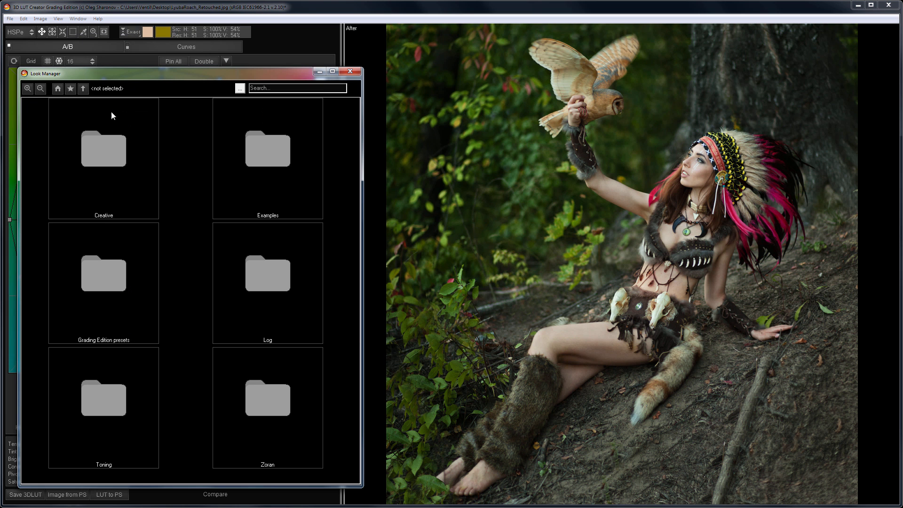
double_click(109, 299)
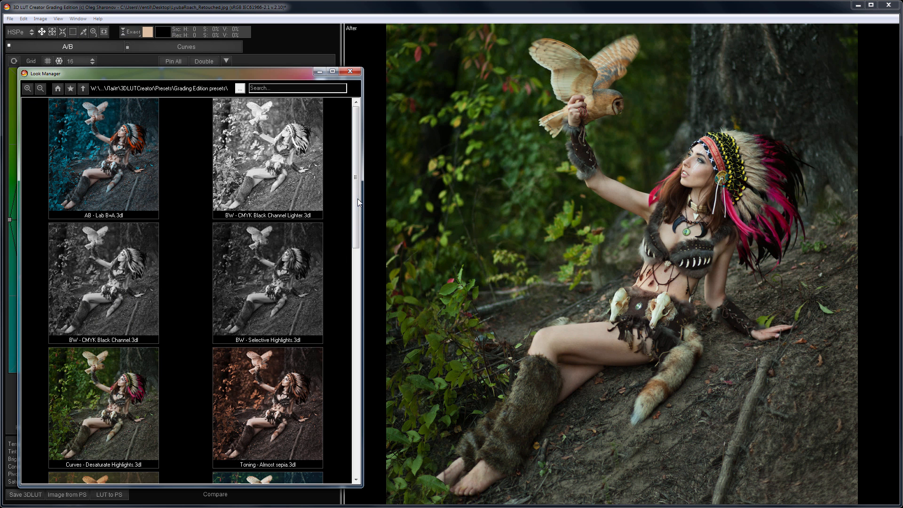
left_click_drag(357, 217, 356, 316)
left_click(310, 264)
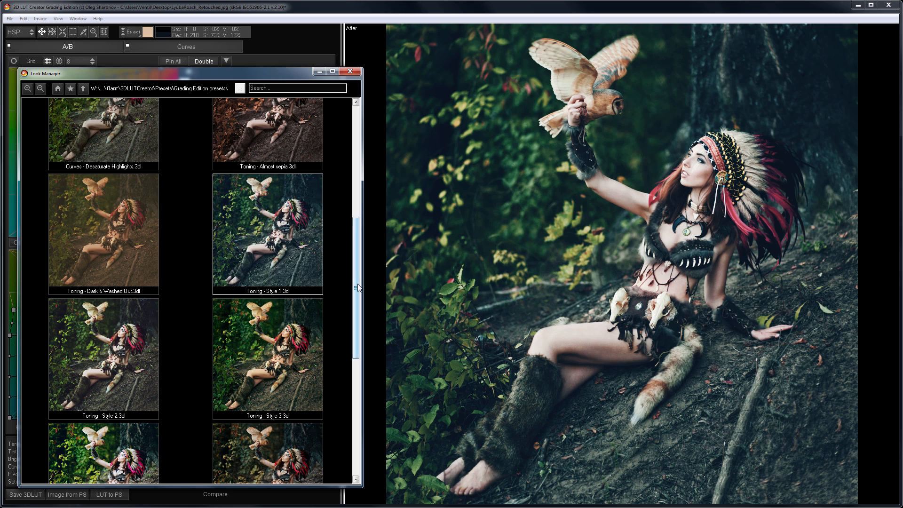
Step: Apply the last preset in the Grading Edition presets folder and show its curves with the Look Manager closed
left_click_drag(357, 283, 365, 394)
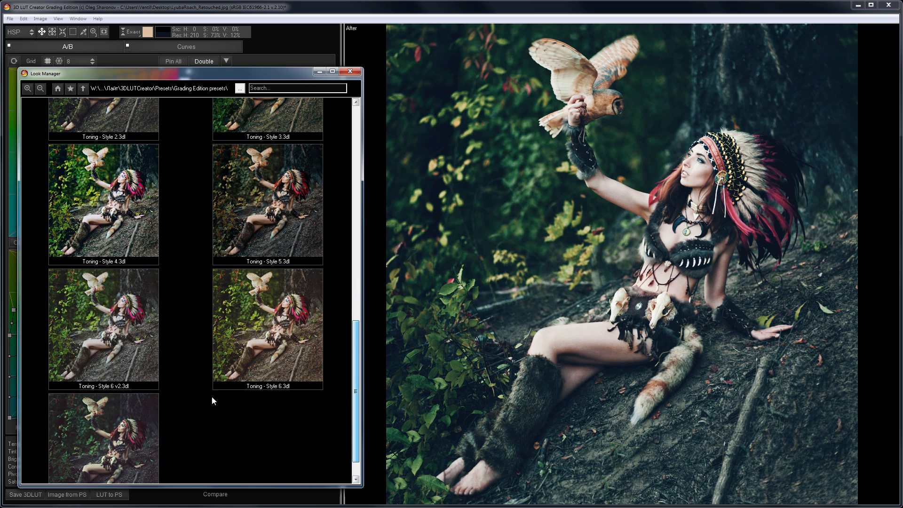
left_click(151, 430)
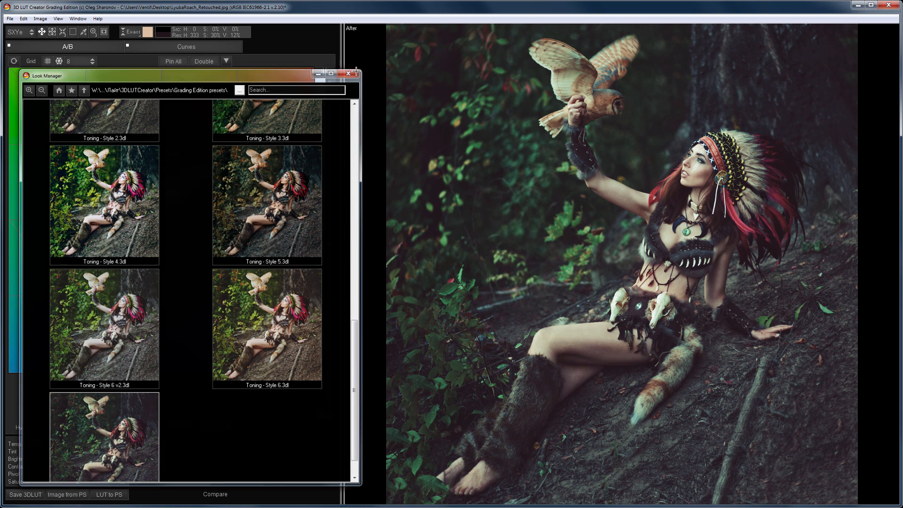
left_click(356, 73)
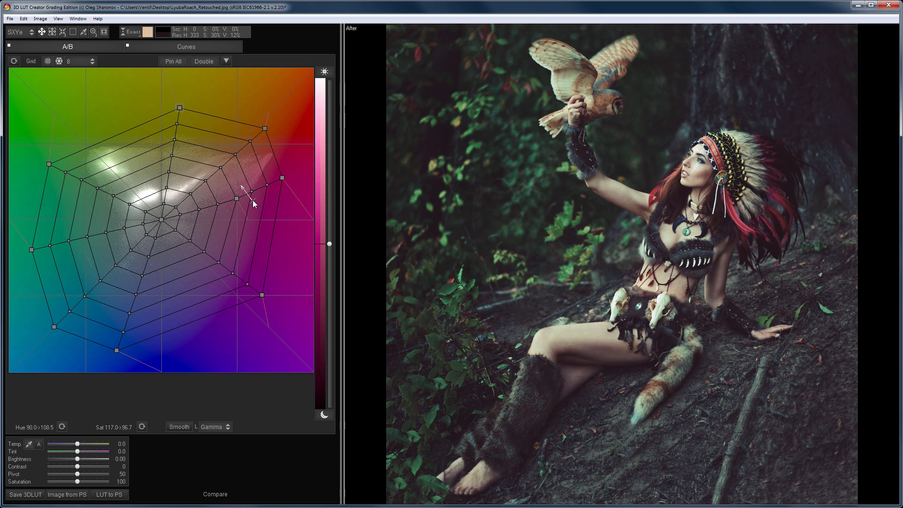
left_click(218, 48)
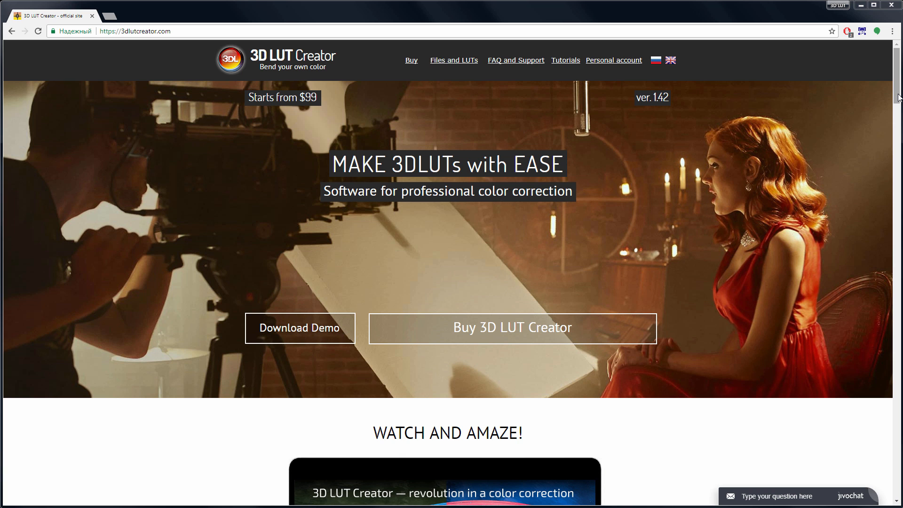
Step: On the 3dlutcreator.com website, examine the edition comparison table and the demo download options for Windows and Mac OS X
left_click_drag(898, 98, 899, 461)
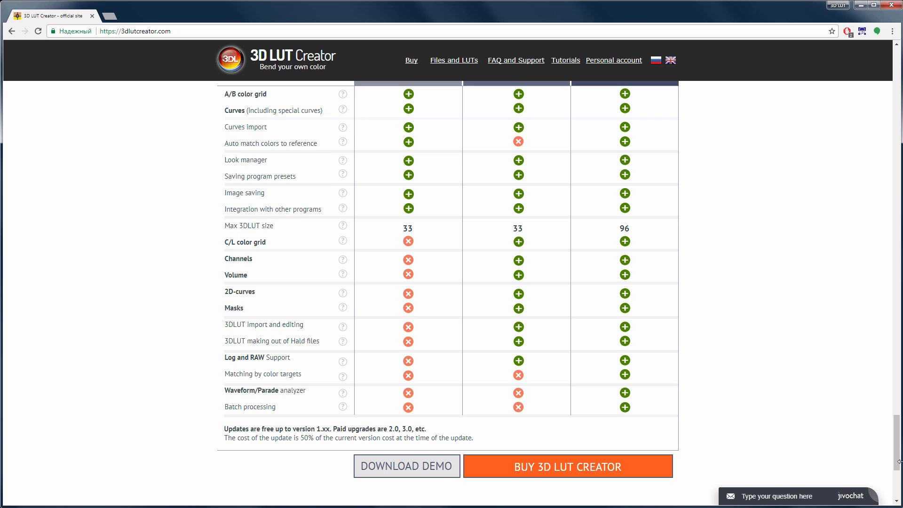
left_click(456, 473)
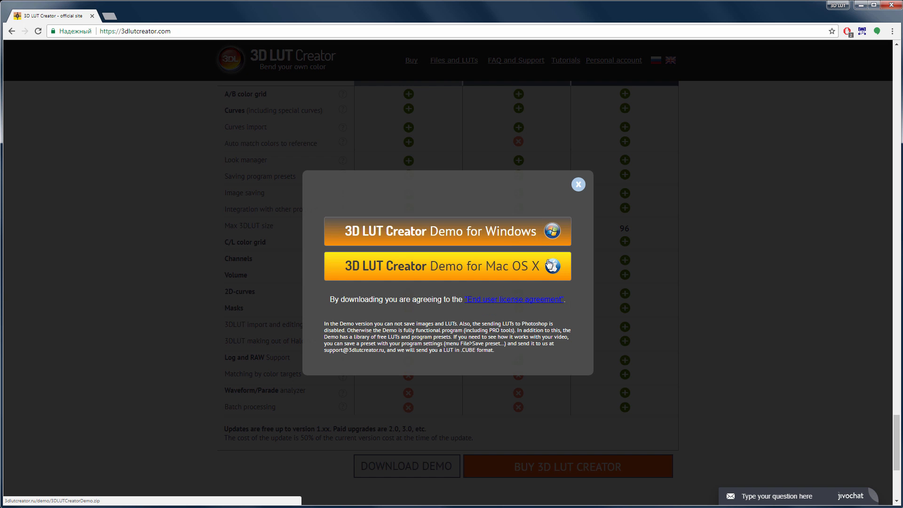
left_click(578, 184)
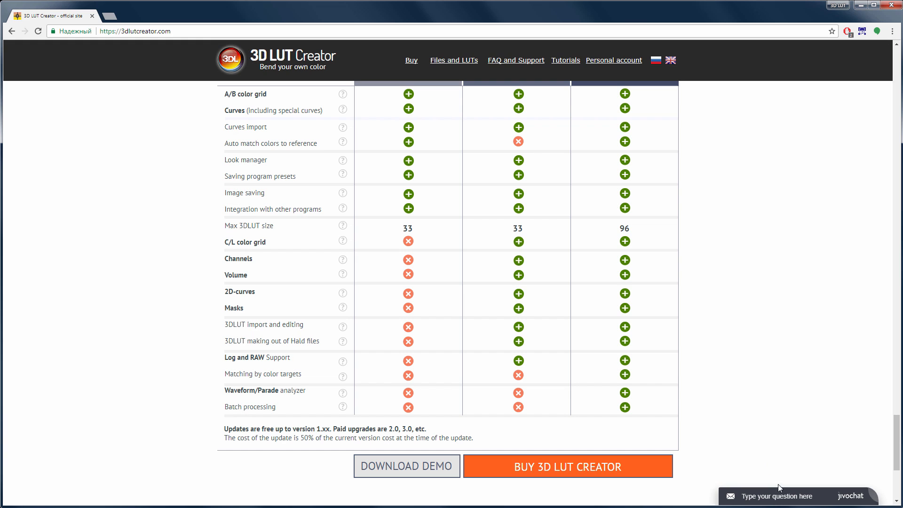
Step: View the website's live chat question form and close it without sending a message
left_click(784, 499)
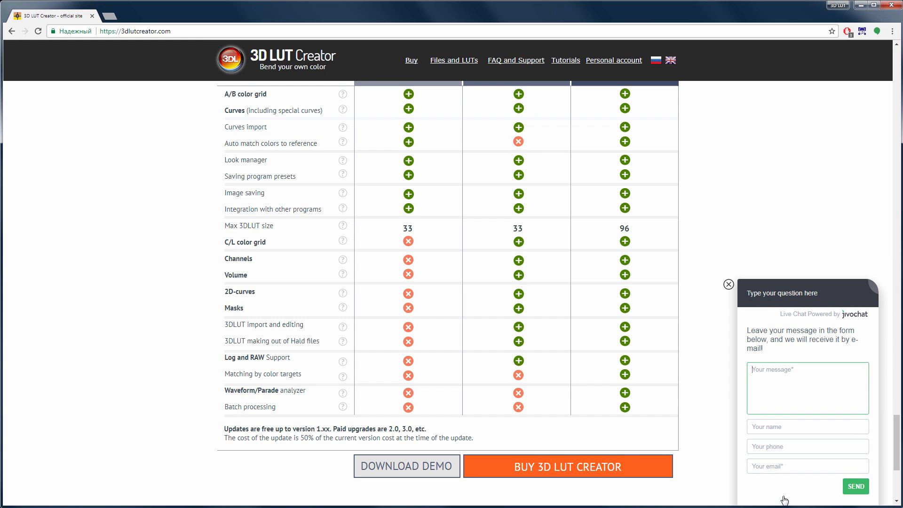
left_click(728, 286)
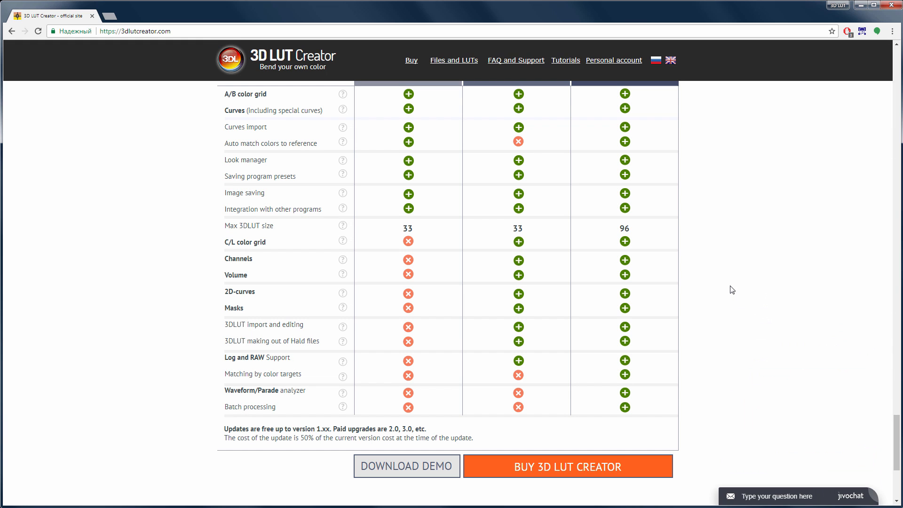